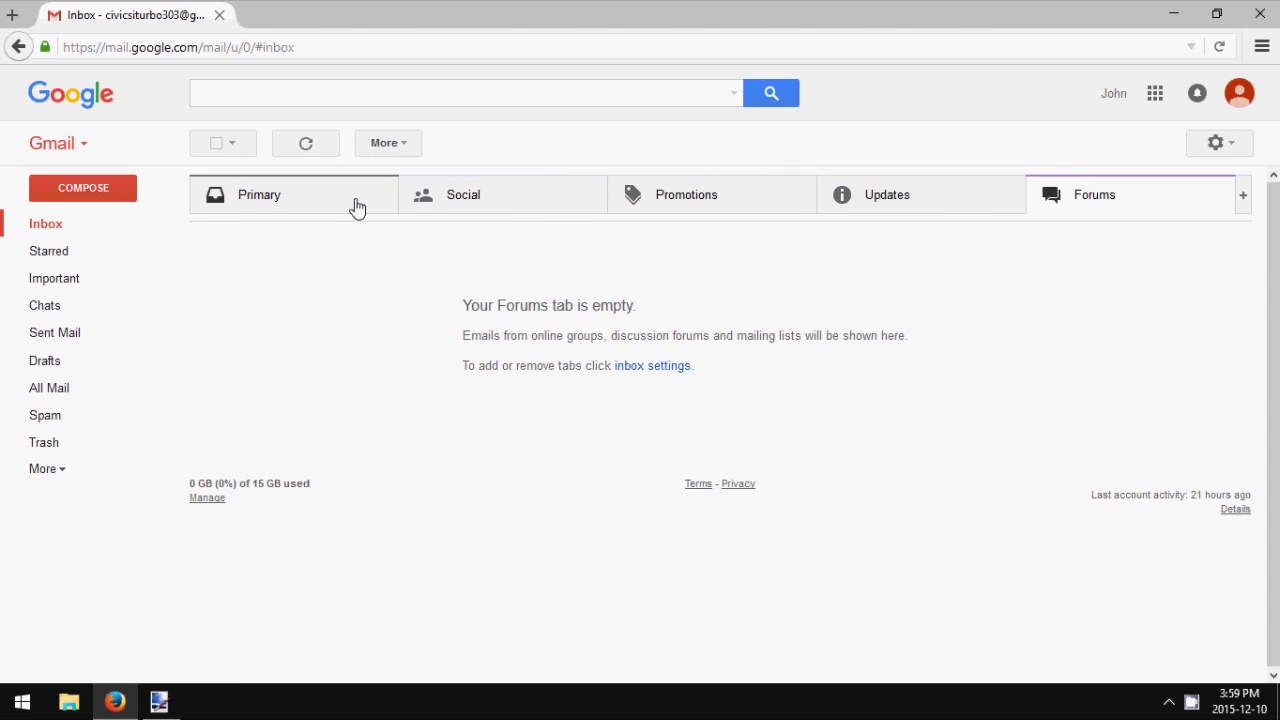
Step: Look through the Starred, Chats and Drafts folders, expand and collapse the additional folders, and return to the Inbox
click(108, 262)
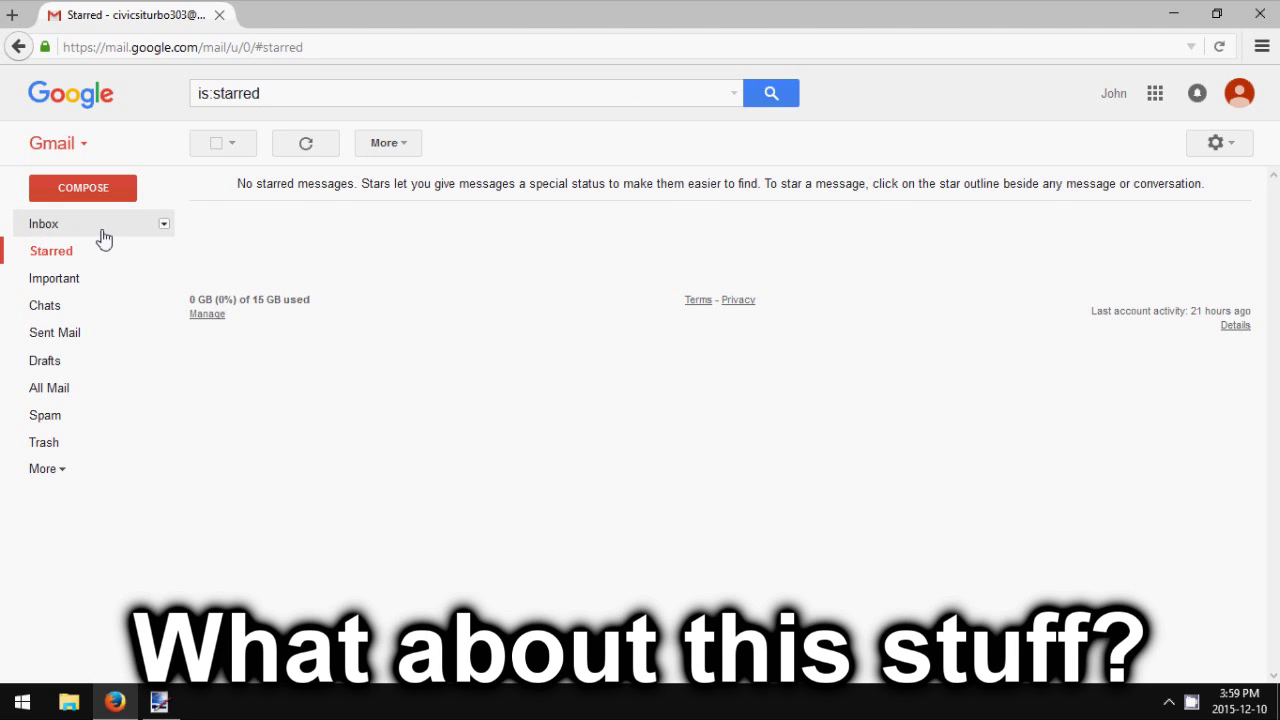
click(104, 236)
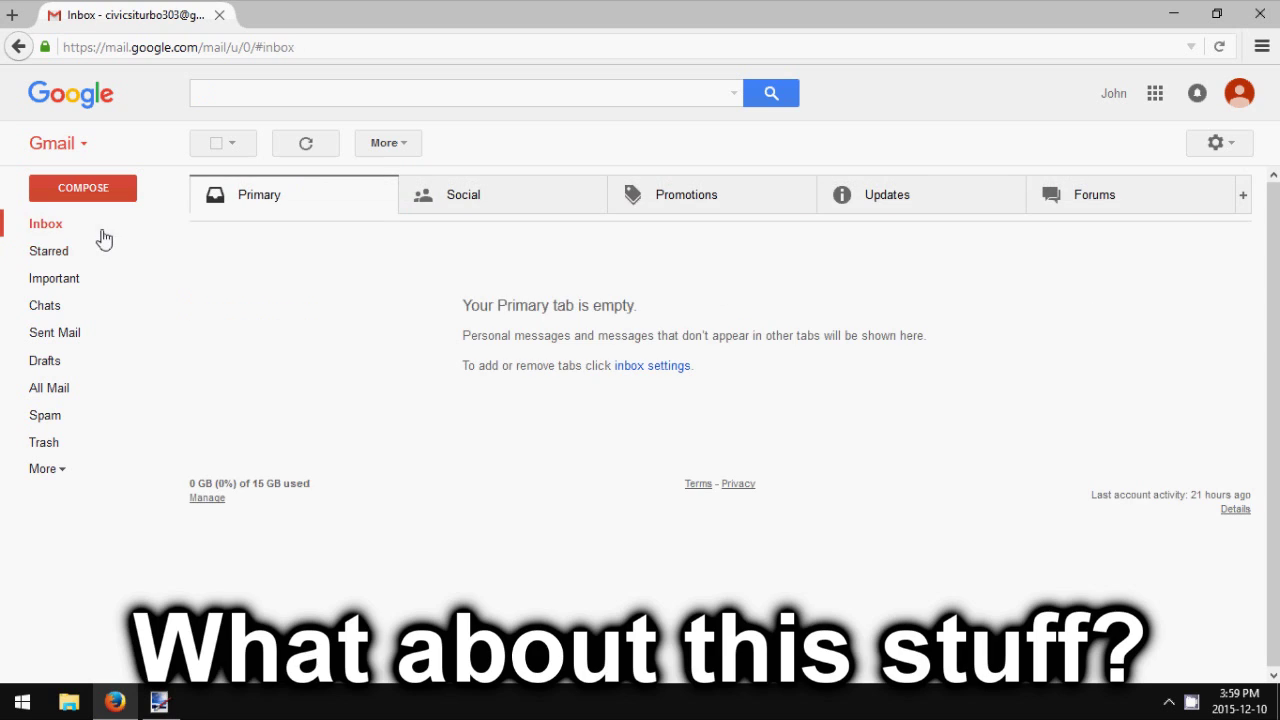
click(77, 313)
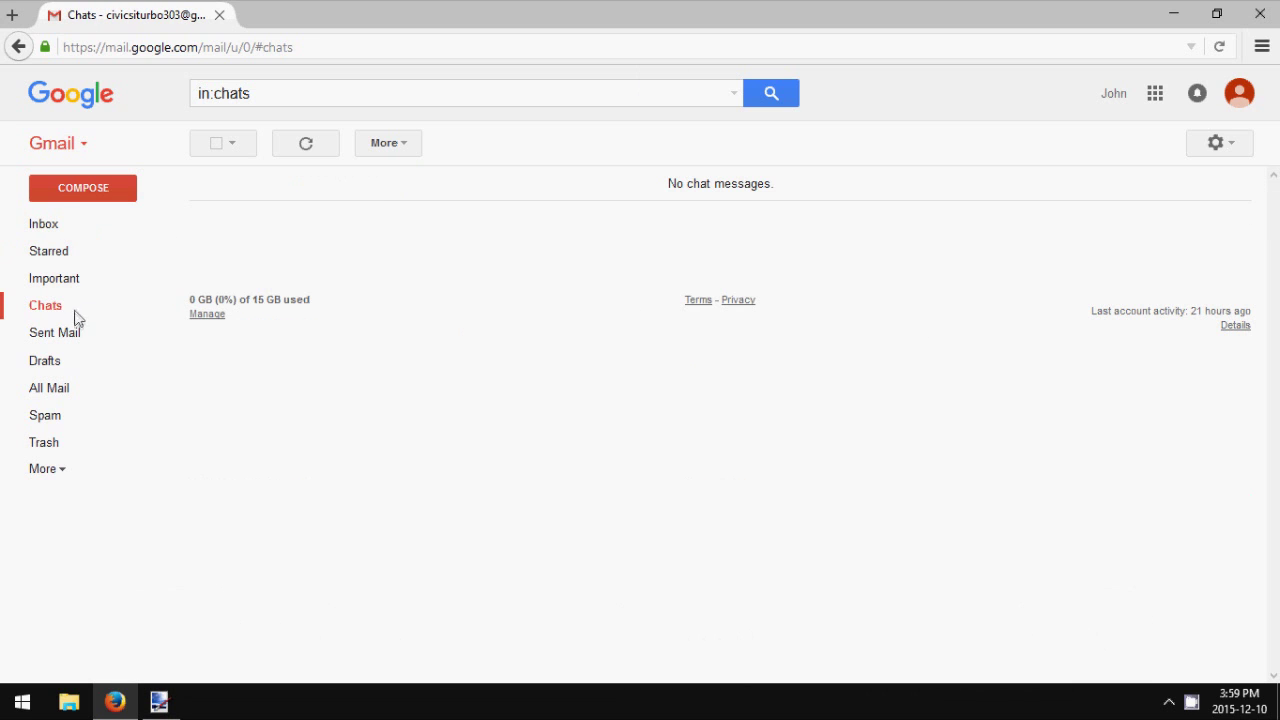
click(80, 364)
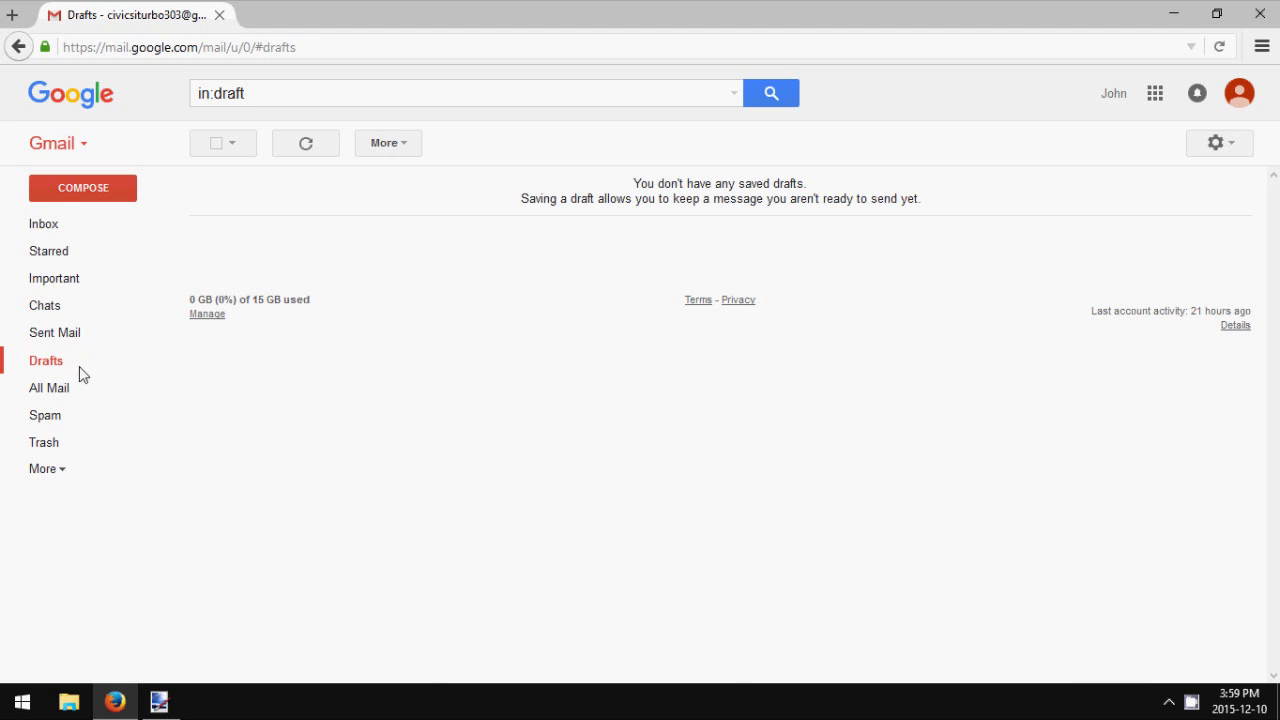
click(54, 472)
click(57, 476)
click(47, 231)
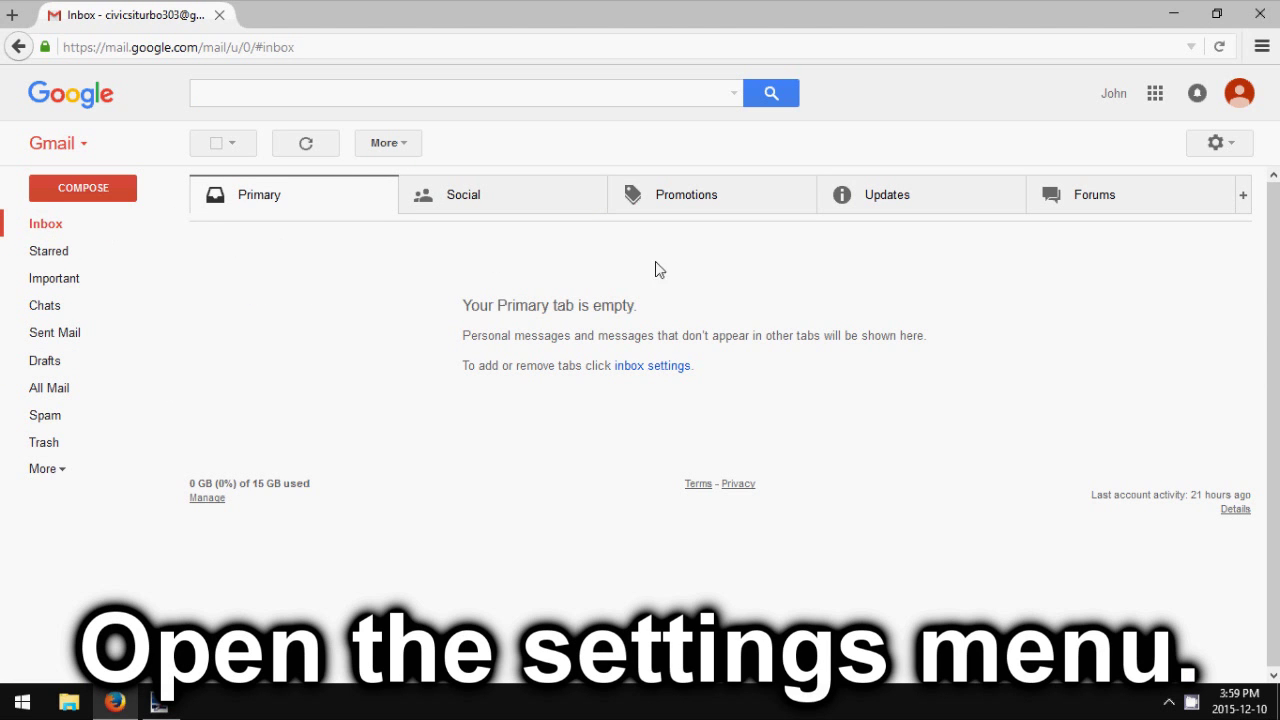
Step: Configure the inbox to disable the Social, Promotions, Updates and Forums categories, leaving only Primary, and save
click(1243, 152)
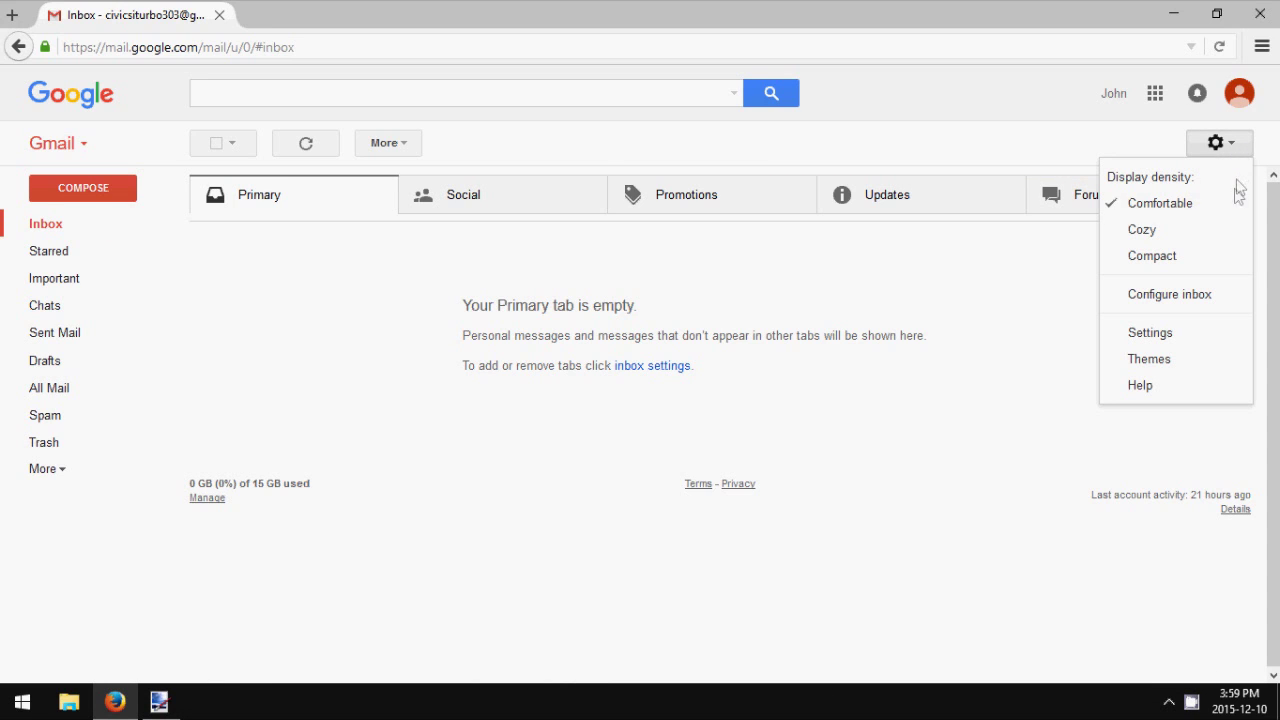
click(1228, 308)
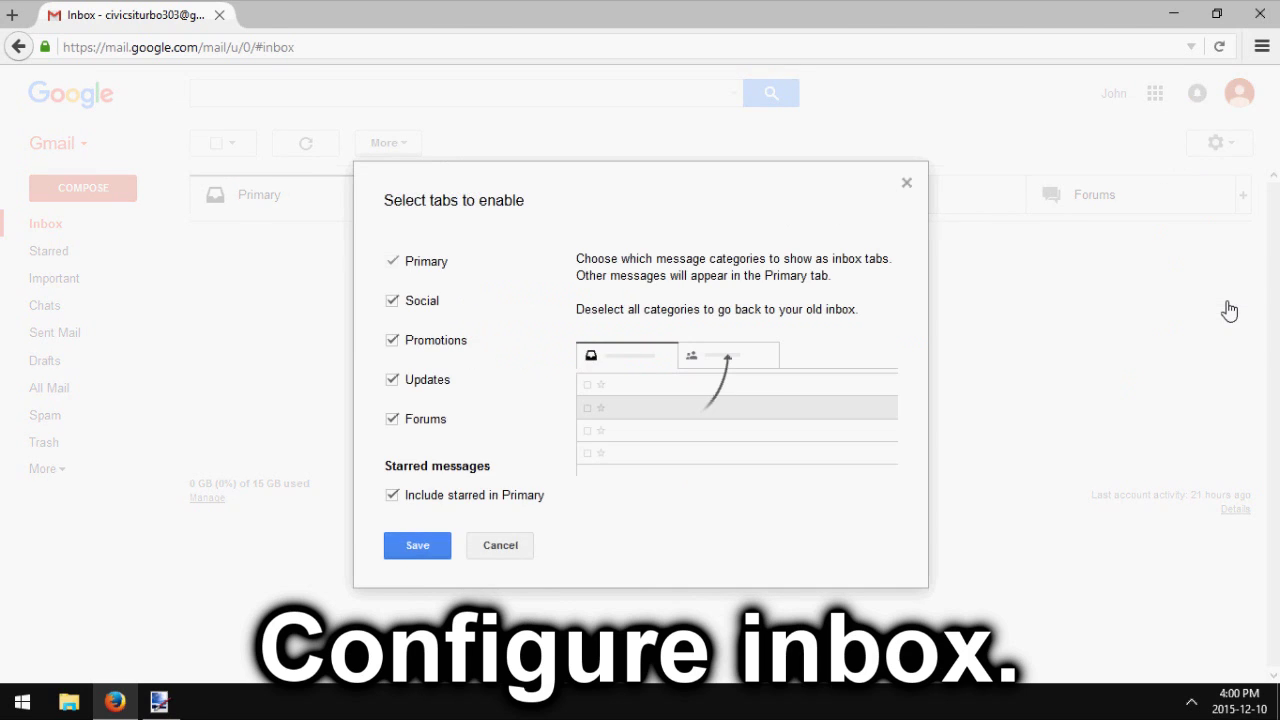
mouse_move(420, 283)
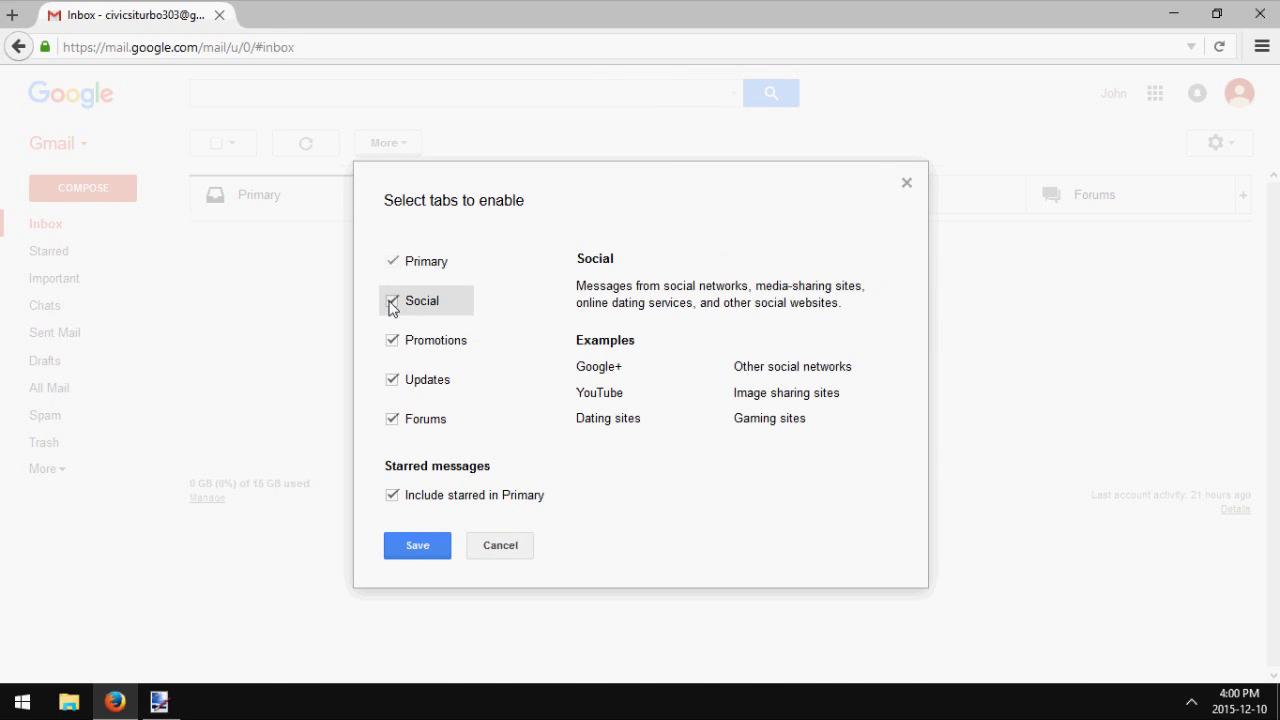
click(391, 341)
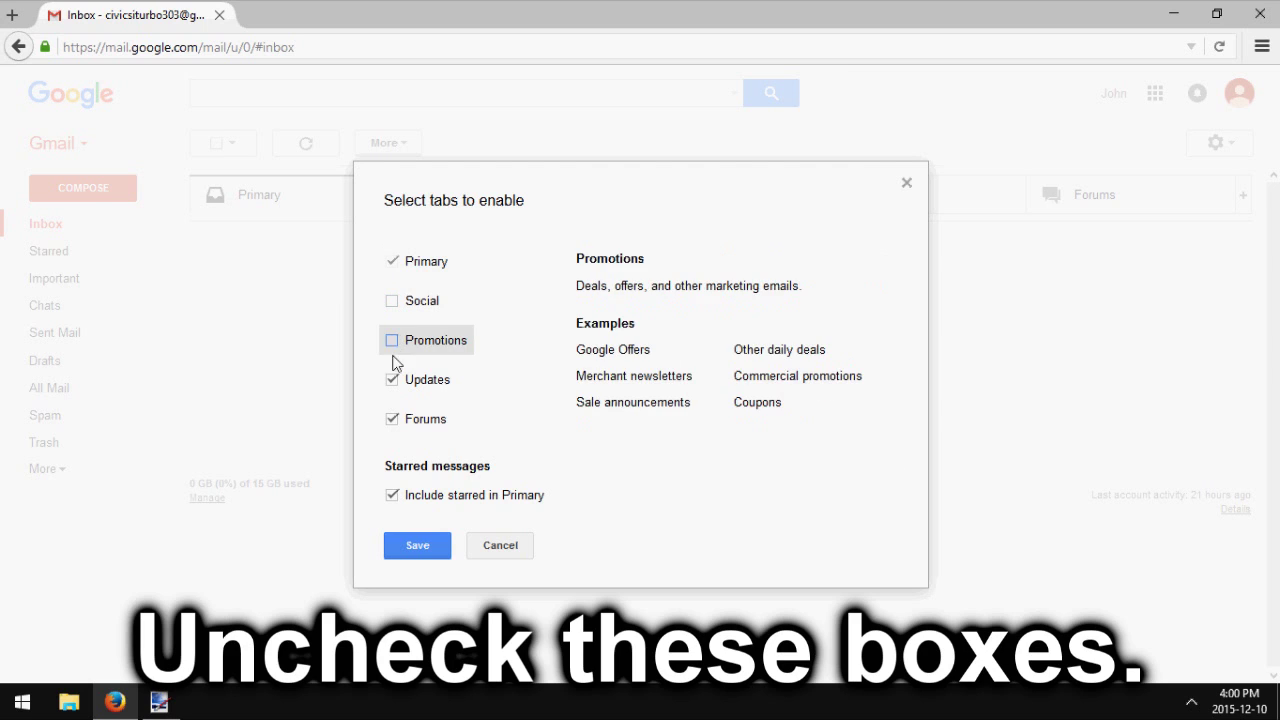
click(391, 380)
click(399, 420)
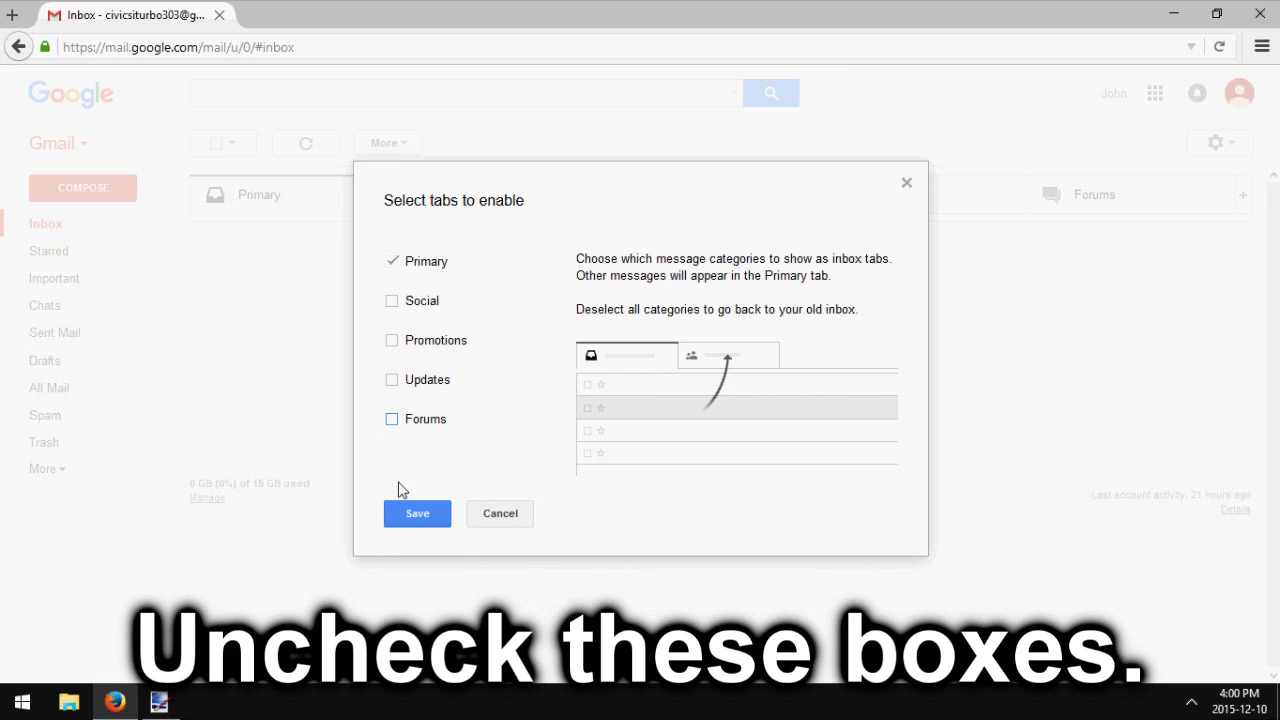
click(414, 418)
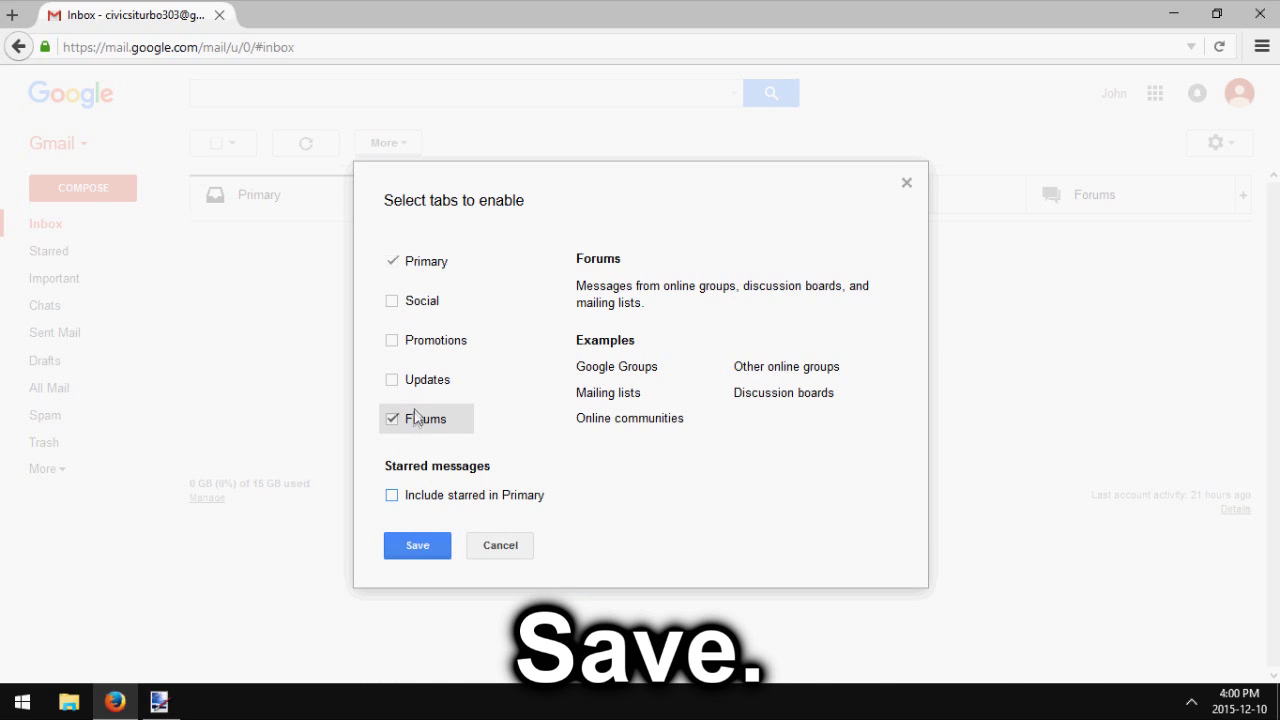
click(416, 426)
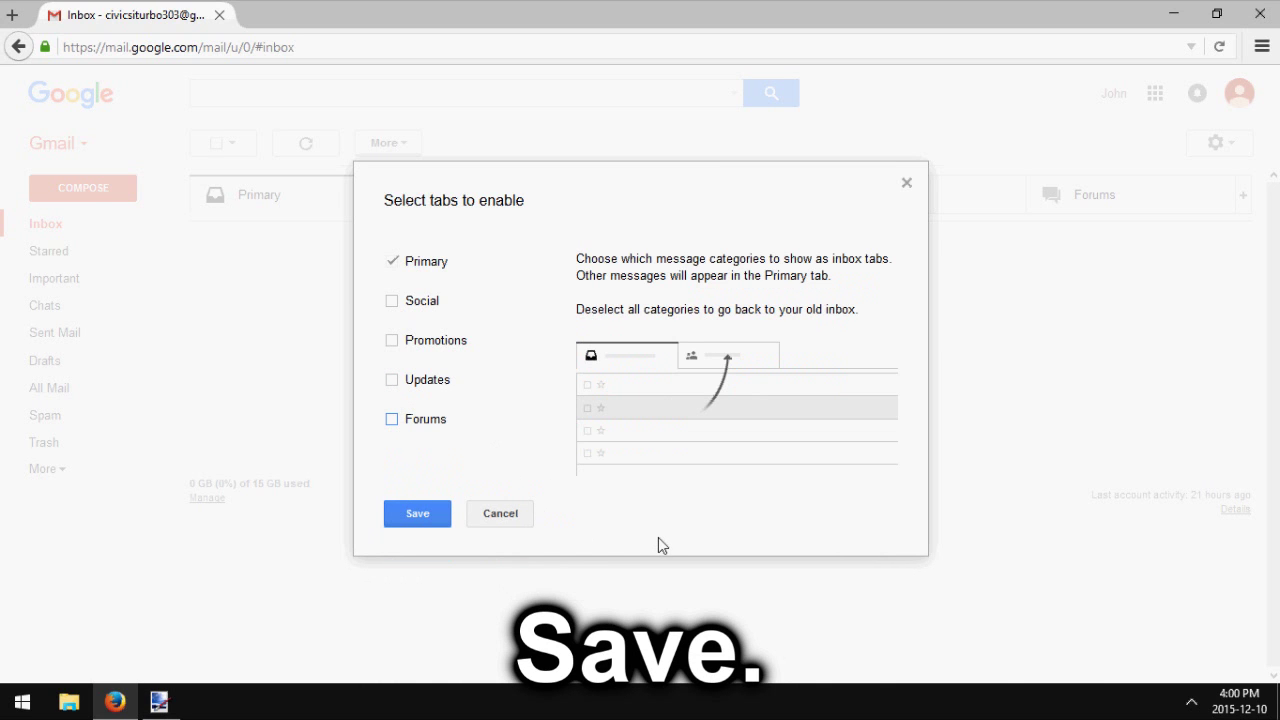
click(437, 516)
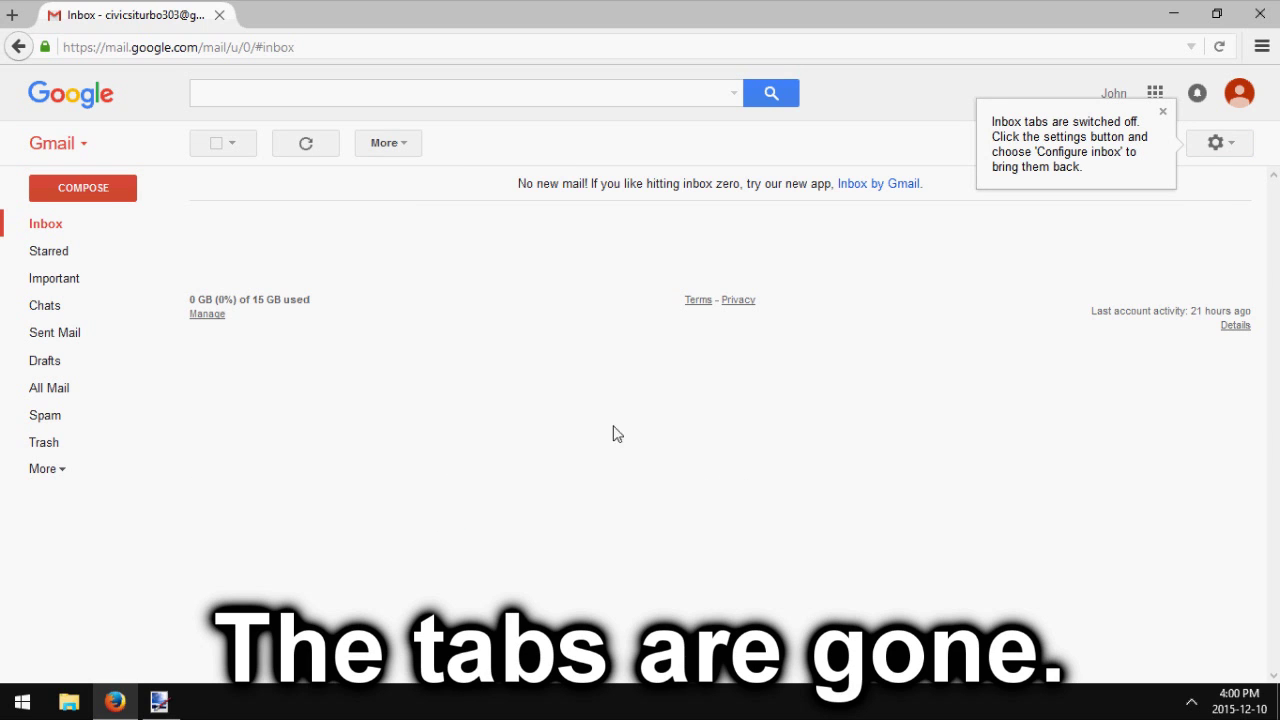
Step: Open the full settings page and review the General settings
click(1230, 146)
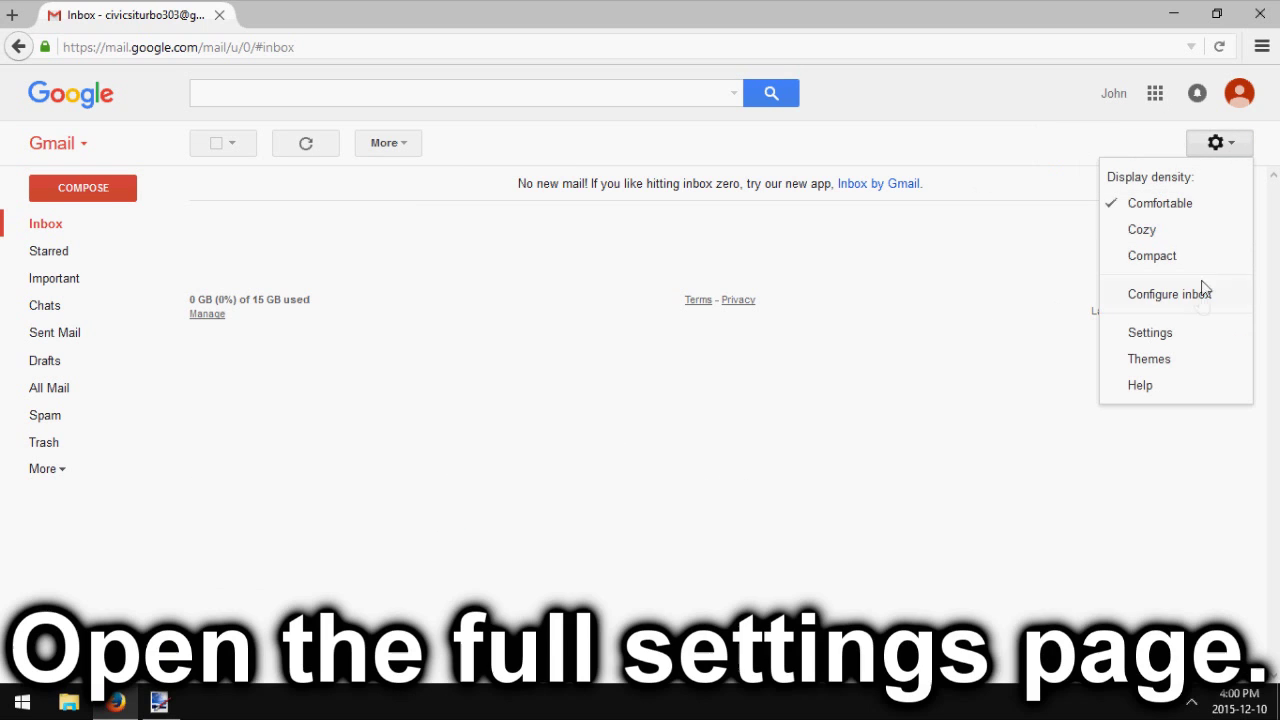
click(1150, 333)
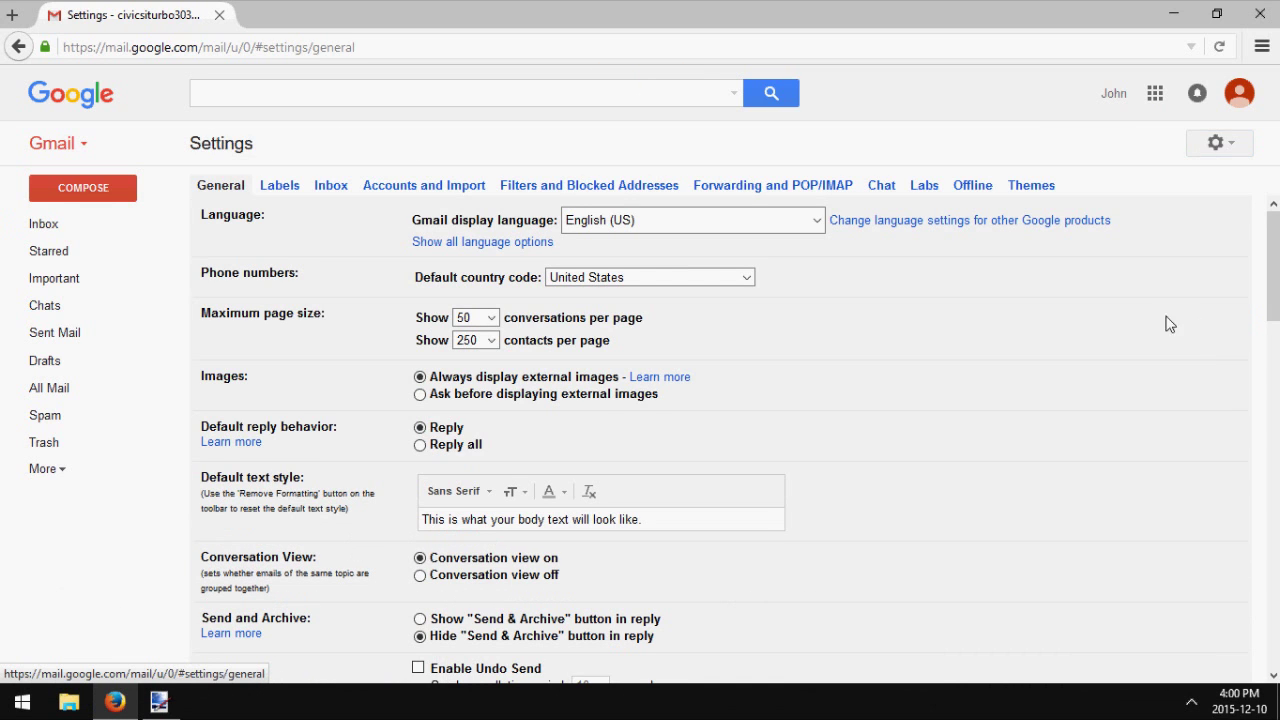
drag(1275, 288, 1266, 440)
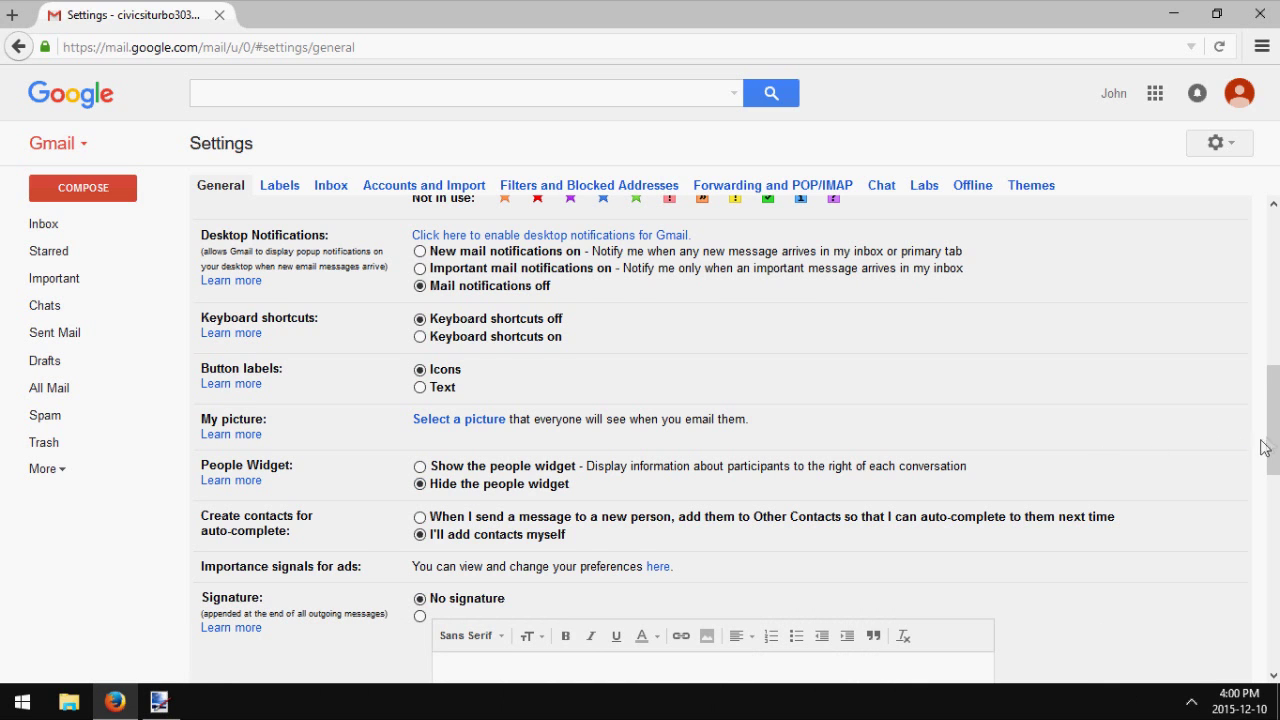
drag(1272, 442, 1215, 212)
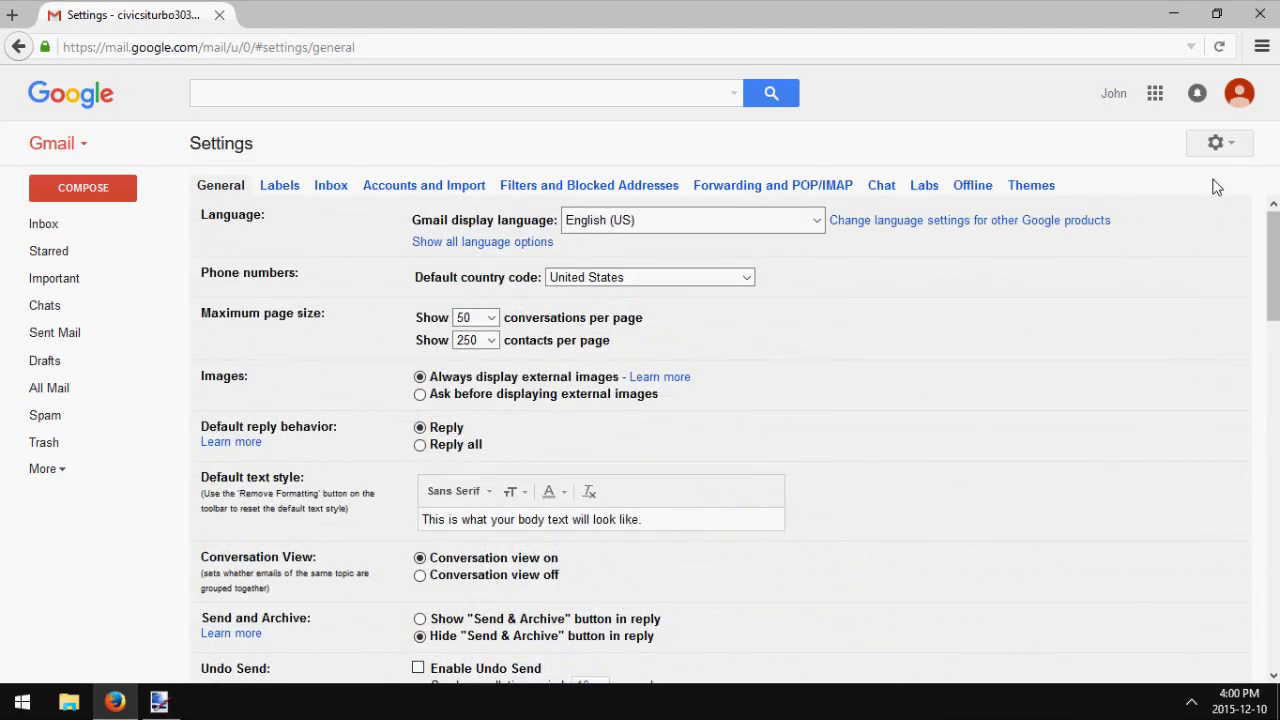
Step: Hide the Starred, Important, Chats, Sent Mail, Drafts, All Mail, Spam and Trash system labels from the label list
click(280, 188)
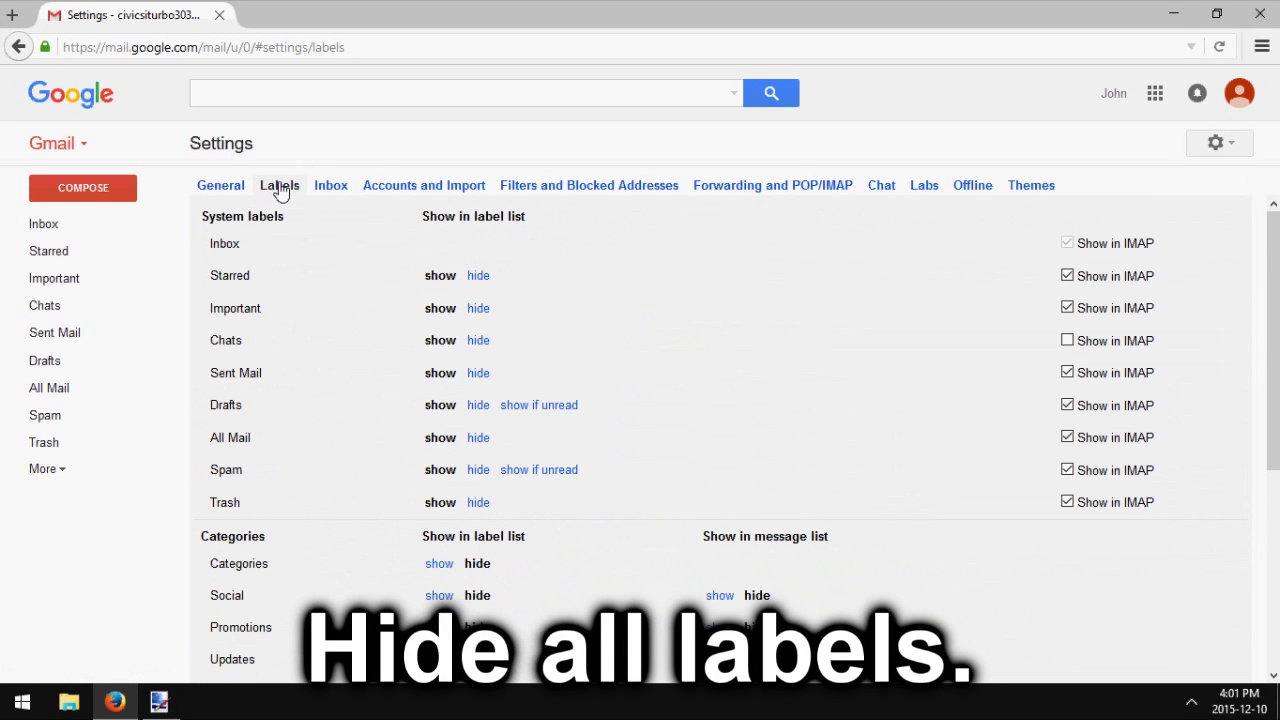
click(478, 276)
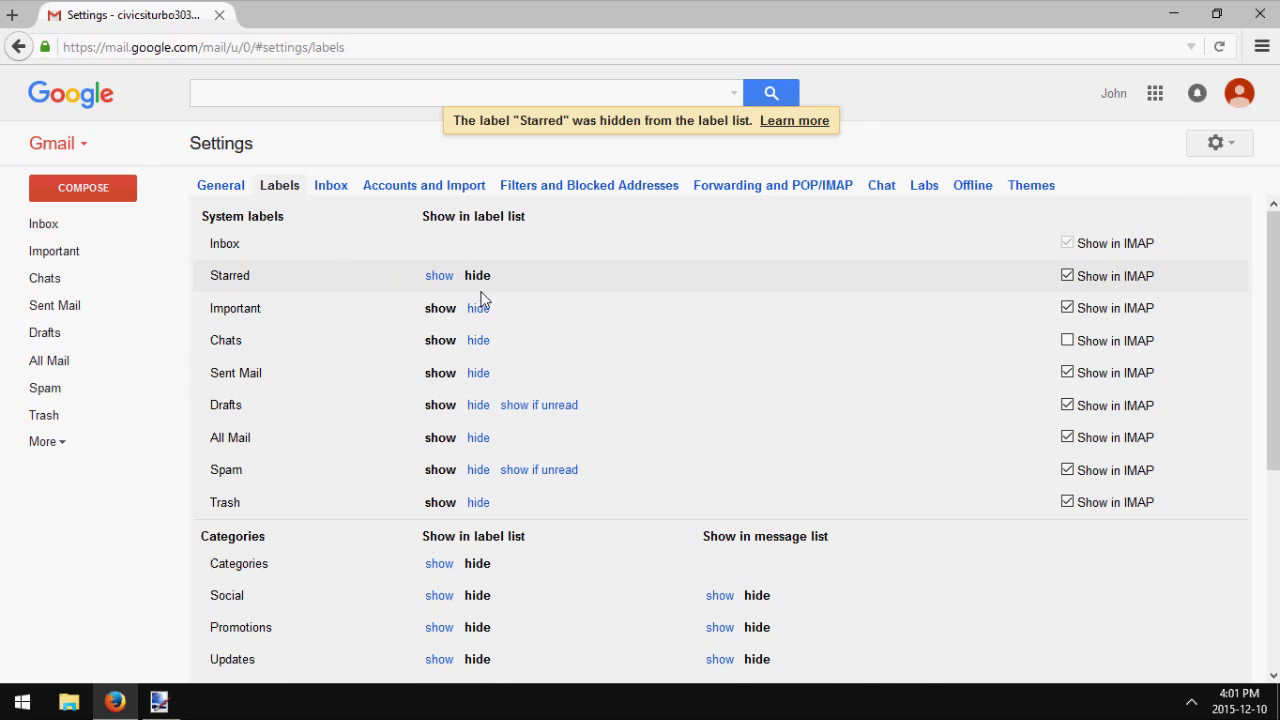
click(478, 310)
click(479, 342)
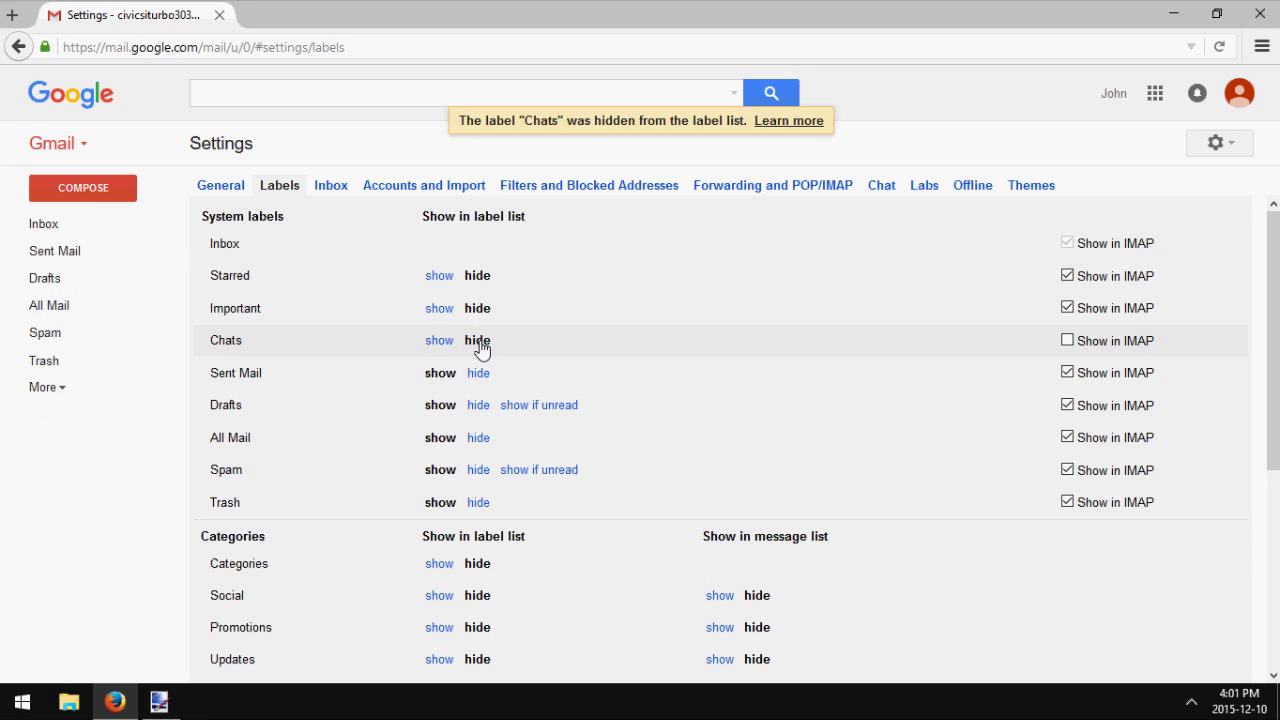
click(478, 373)
click(478, 405)
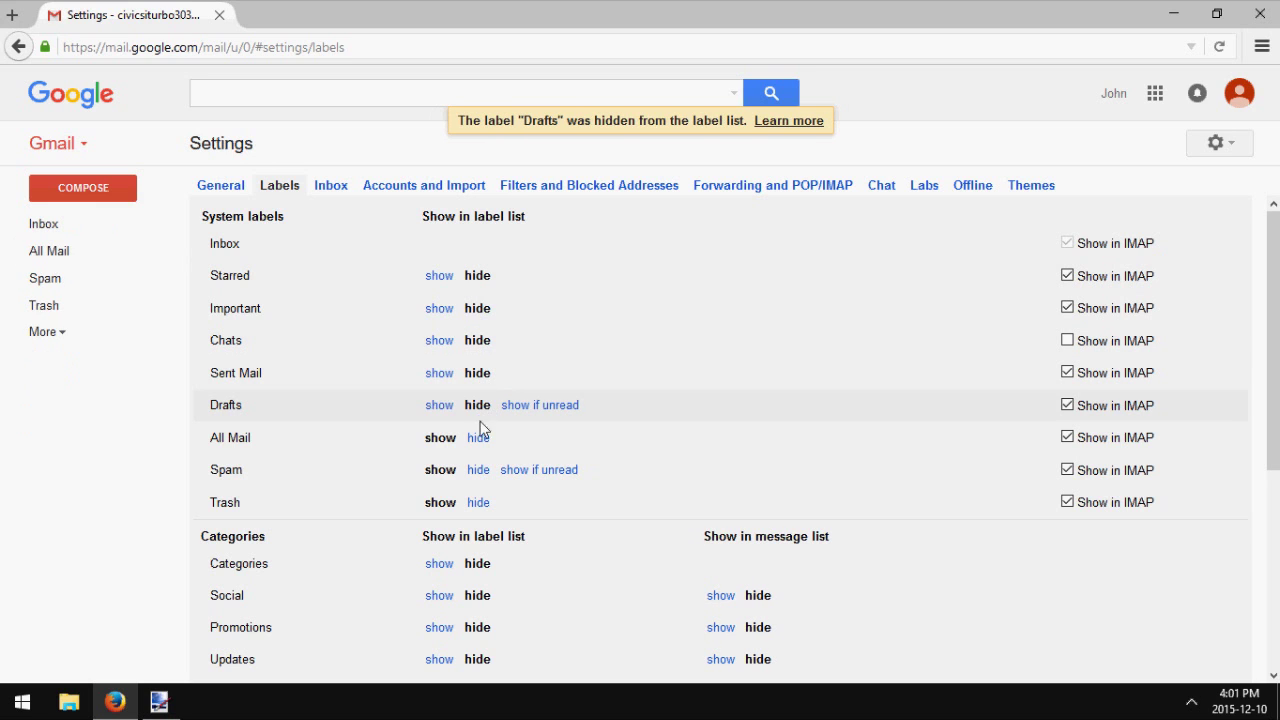
click(478, 438)
click(478, 470)
click(478, 502)
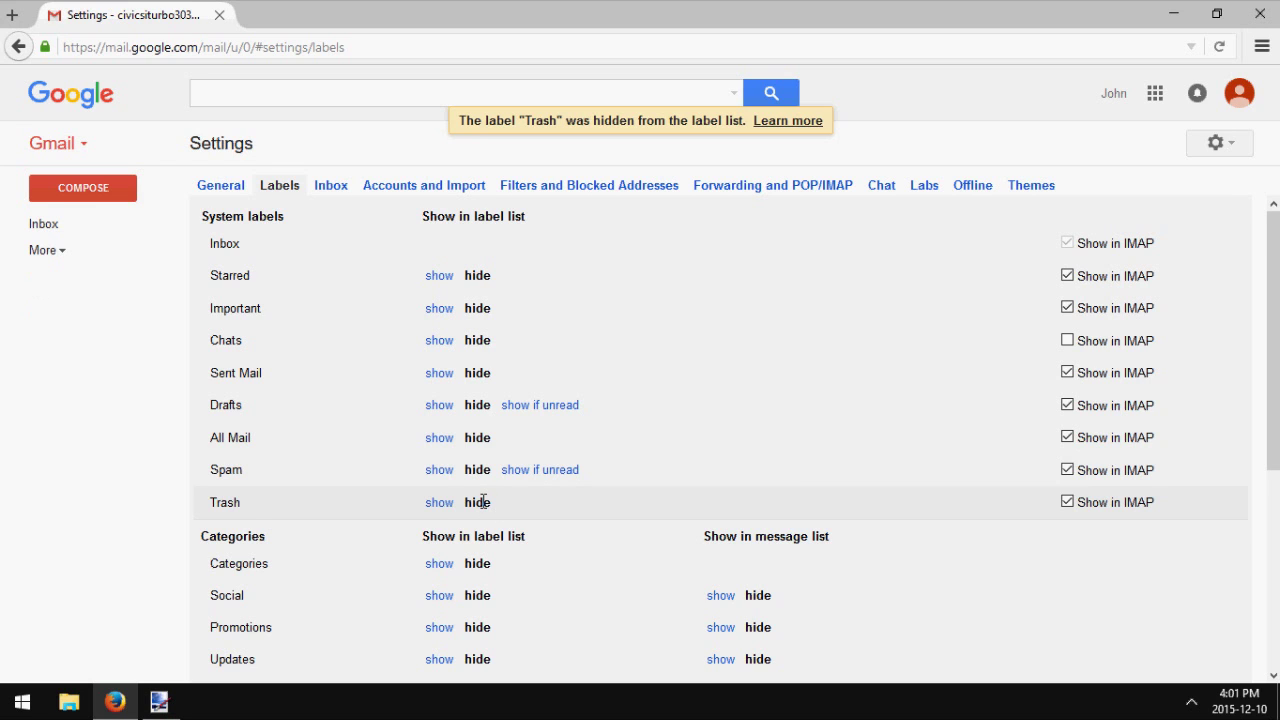
Step: Show Categories in the label list and Social in the message list, and hide each of them again
scroll(480, 502, down, 1)
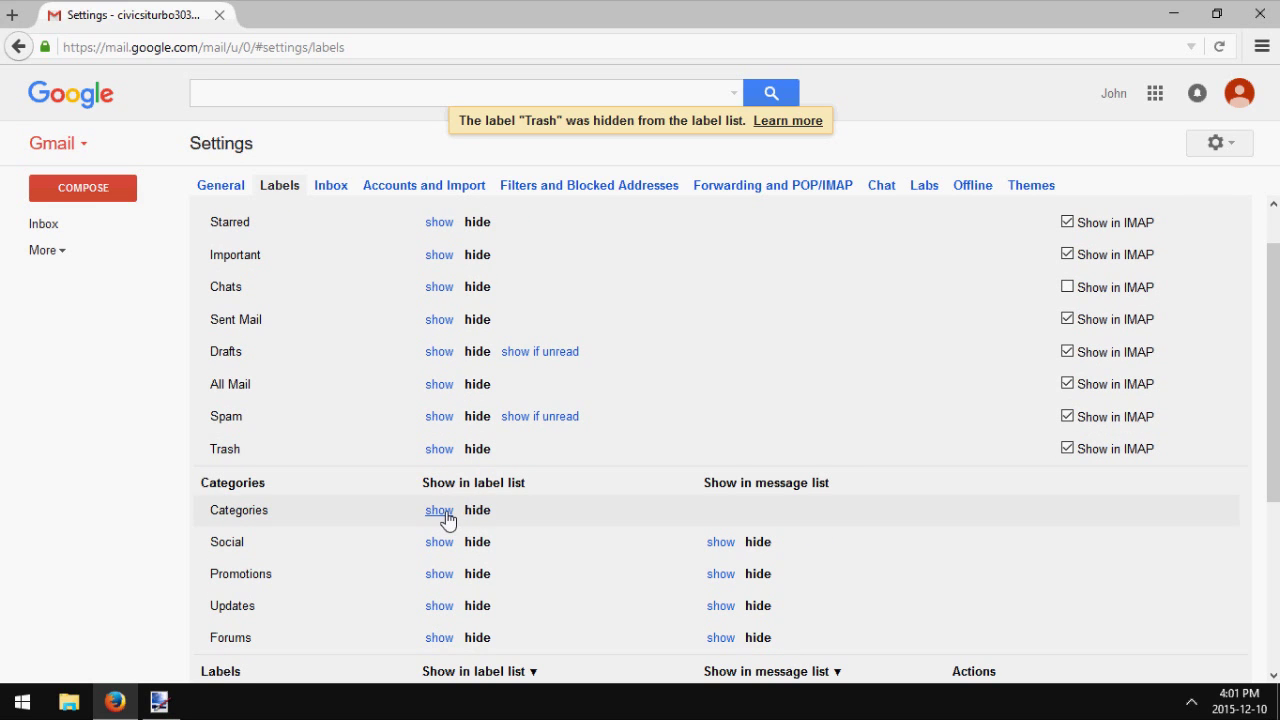
click(440, 510)
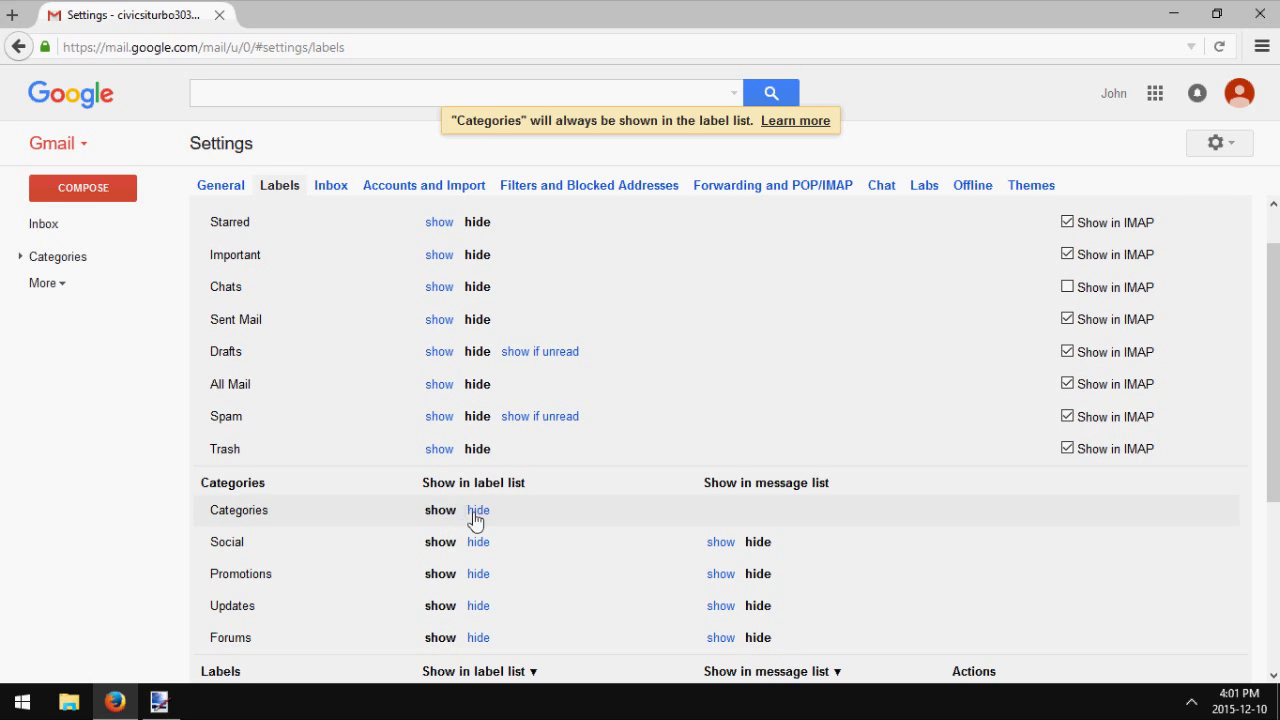
click(478, 512)
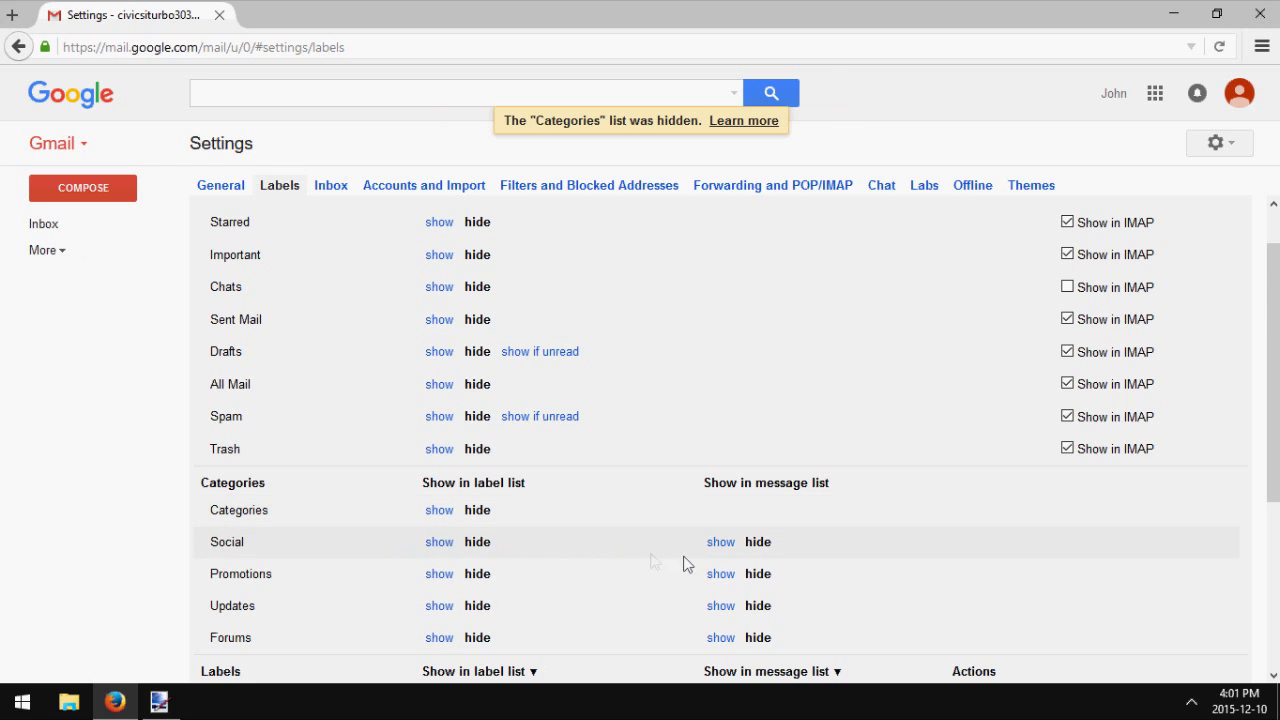
click(721, 543)
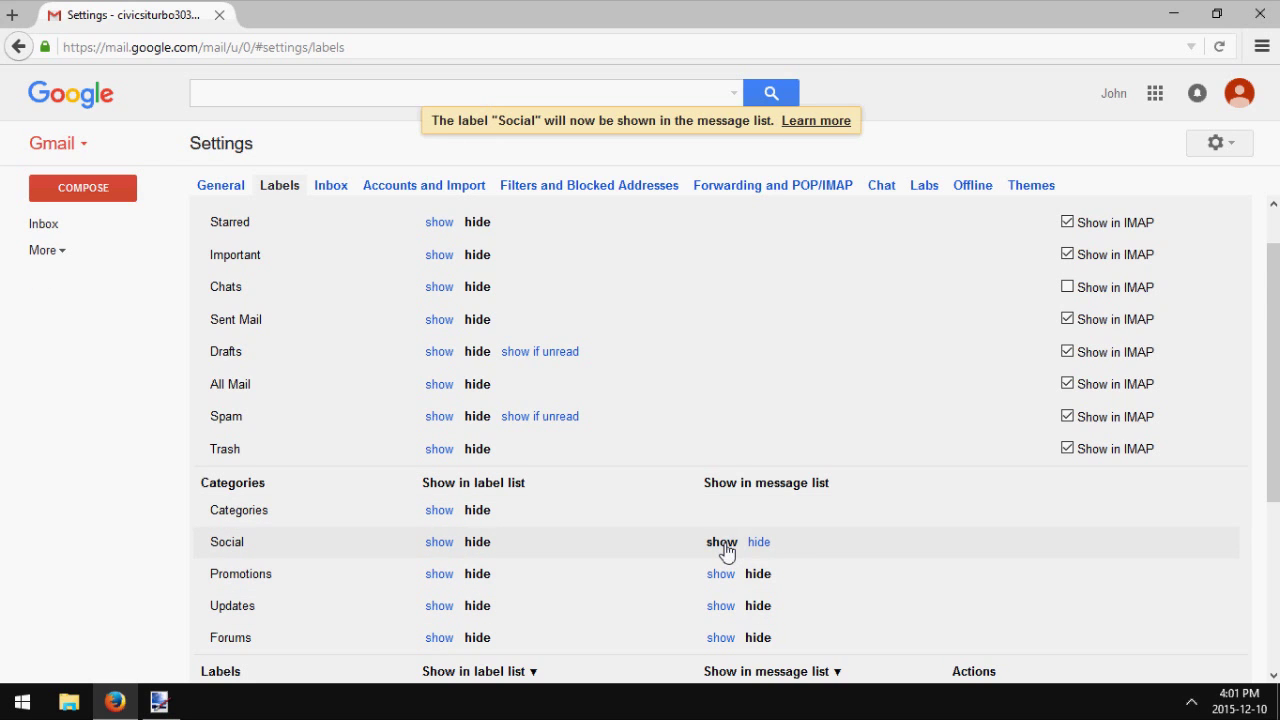
click(759, 543)
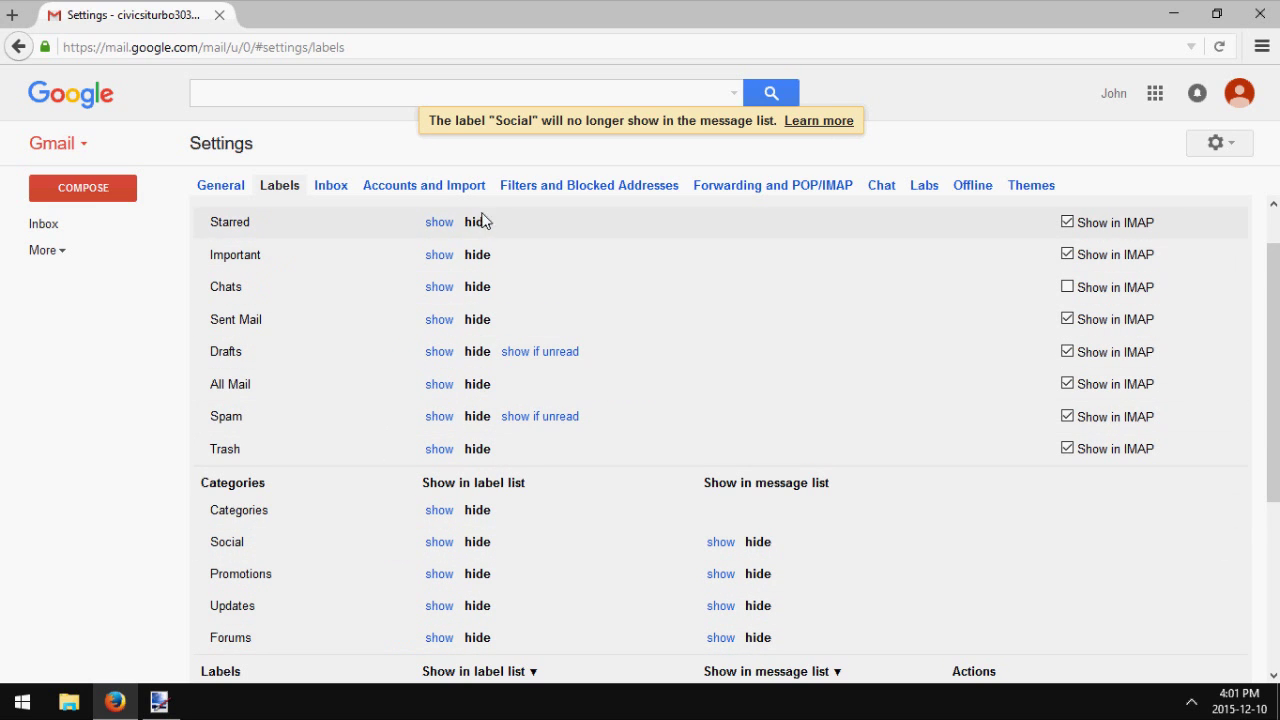
Step: Set the importance markers to No markers in the Inbox settings and review the other inbox options
scroll(522, 278, down, 1)
scroll(522, 272, down, 1)
scroll(522, 274, up, 3)
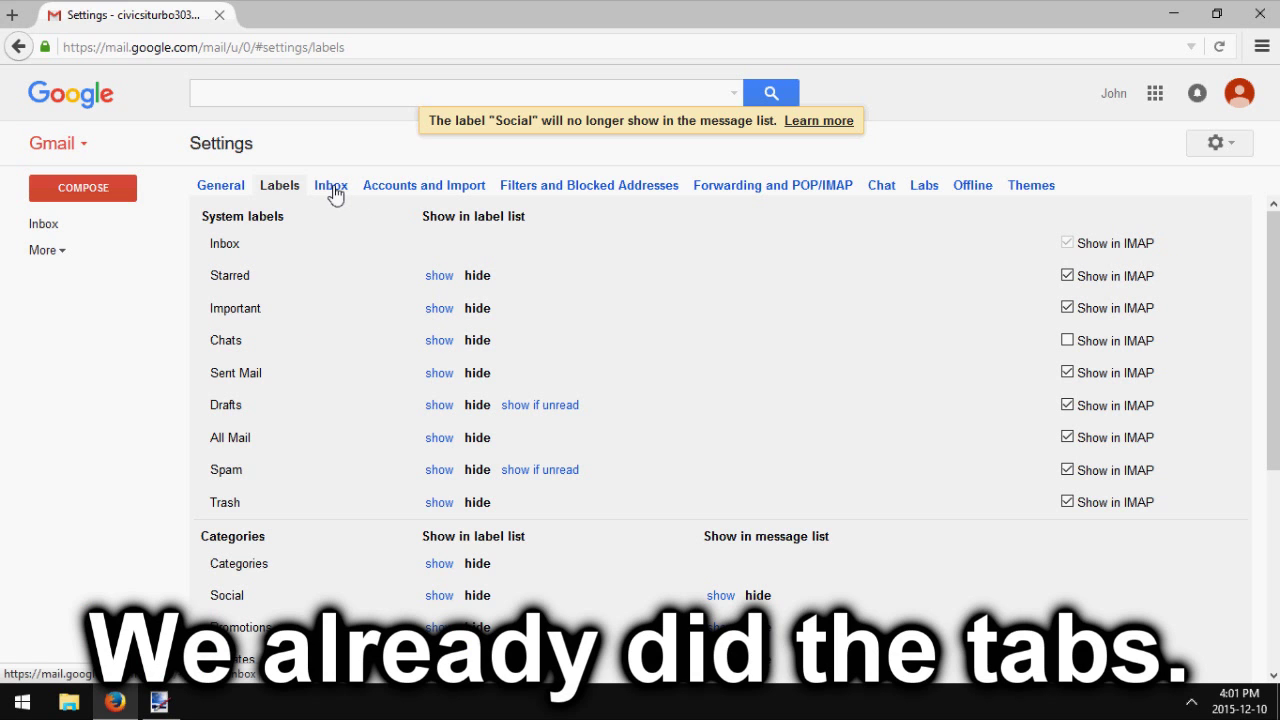
click(331, 187)
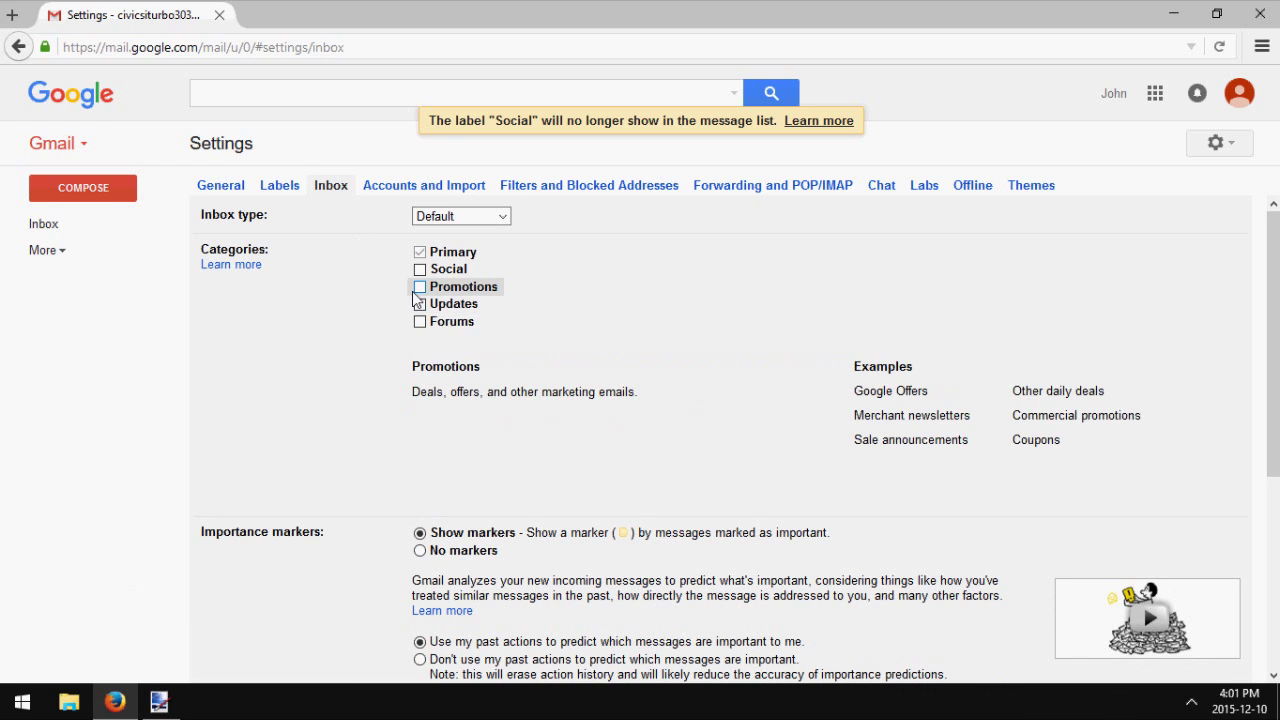
drag(1274, 321, 1276, 406)
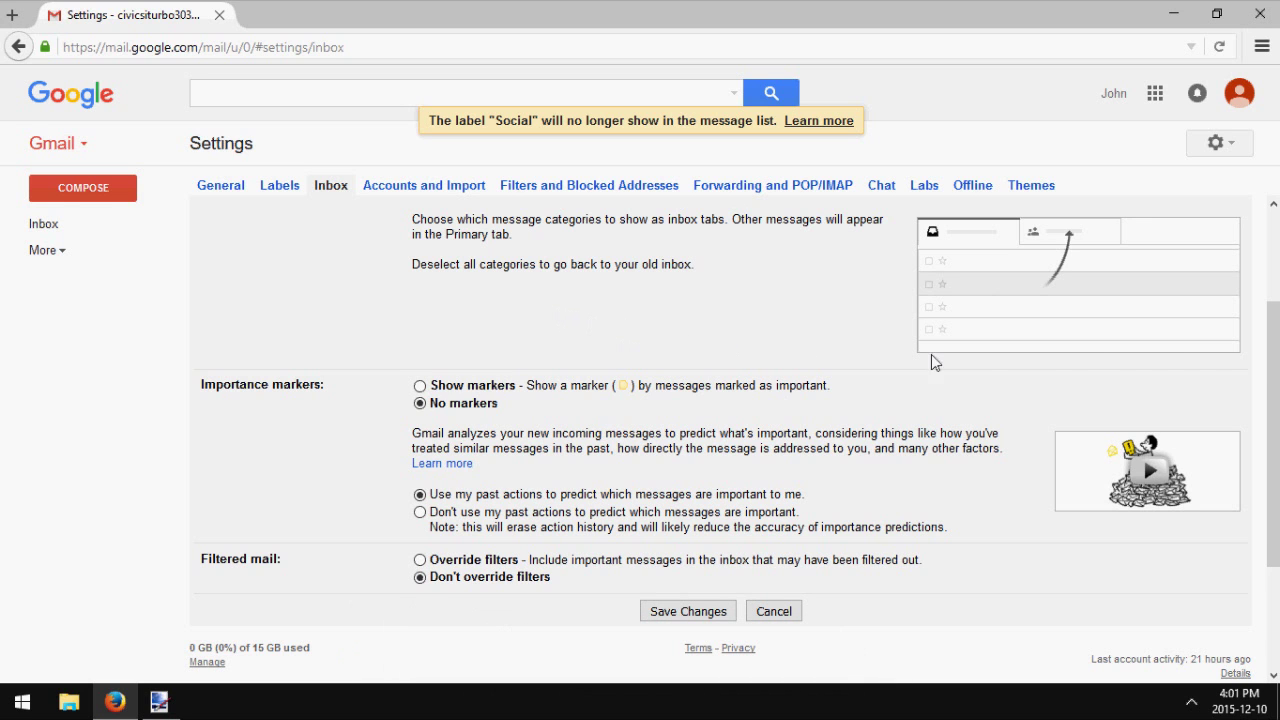
scroll(1272, 378, down, 1)
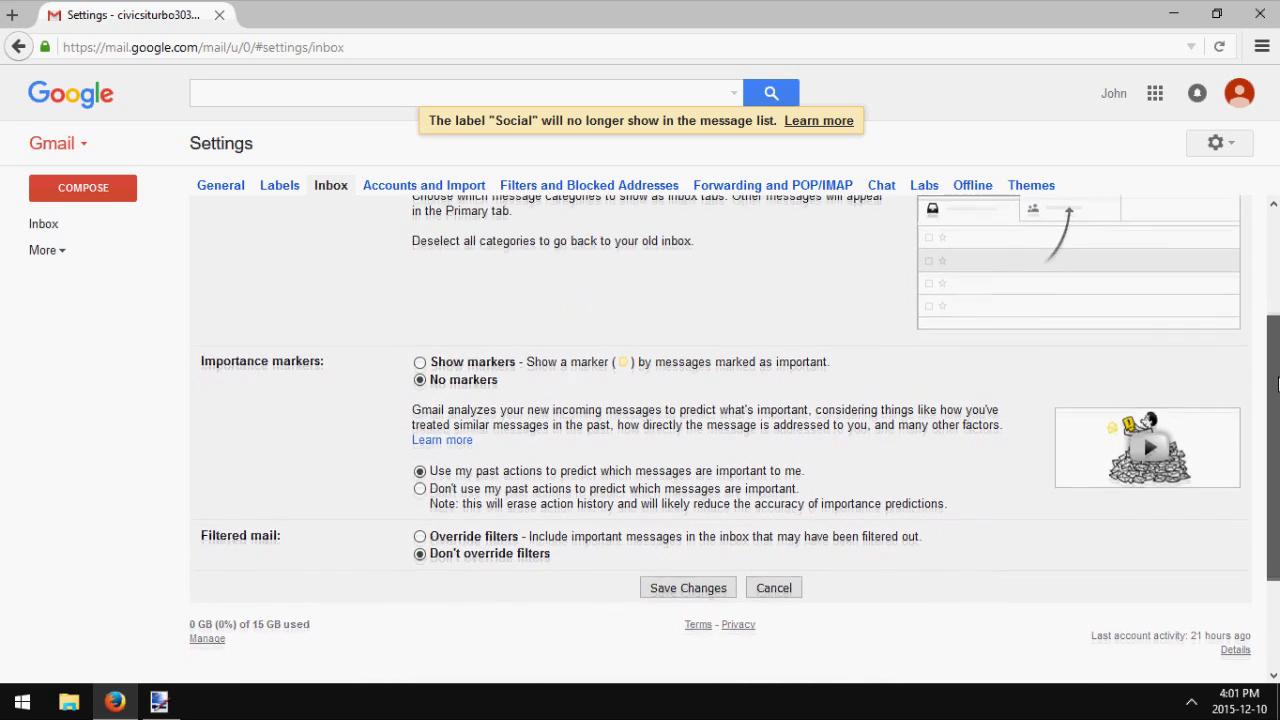
drag(1272, 378, 1220, 283)
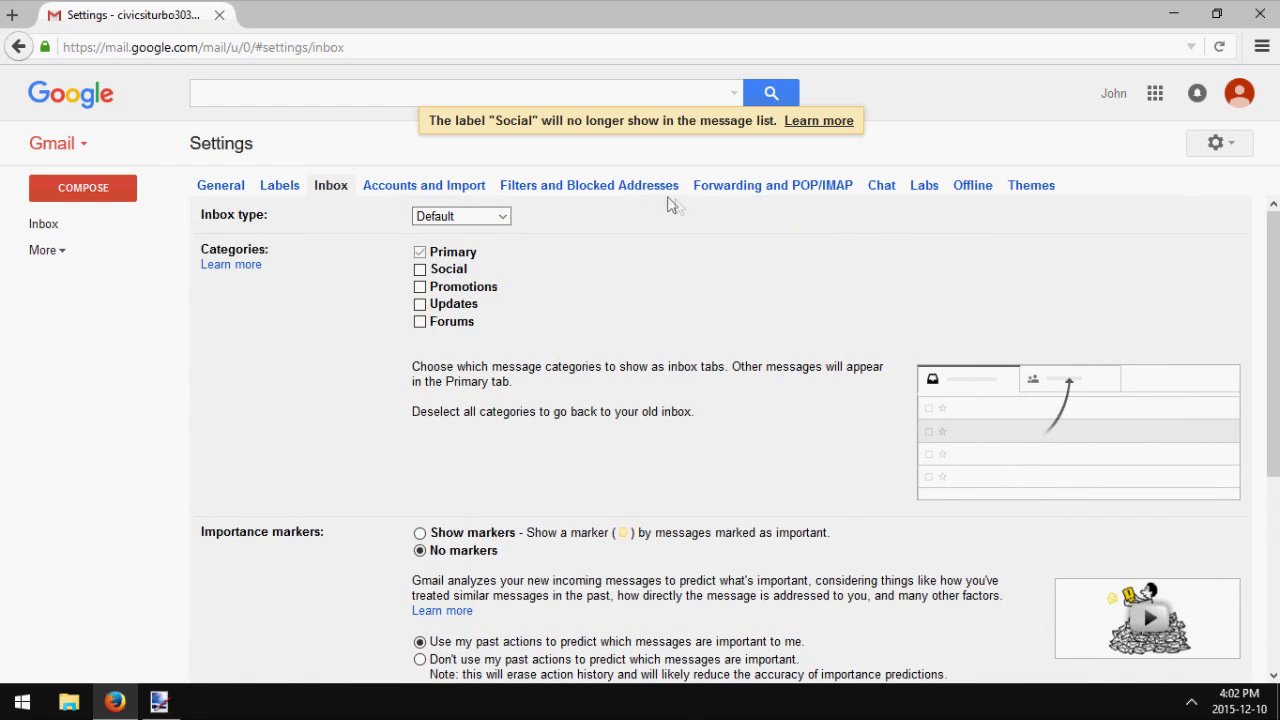
Step: Turn chat on in the Chat settings and save the changes
click(882, 187)
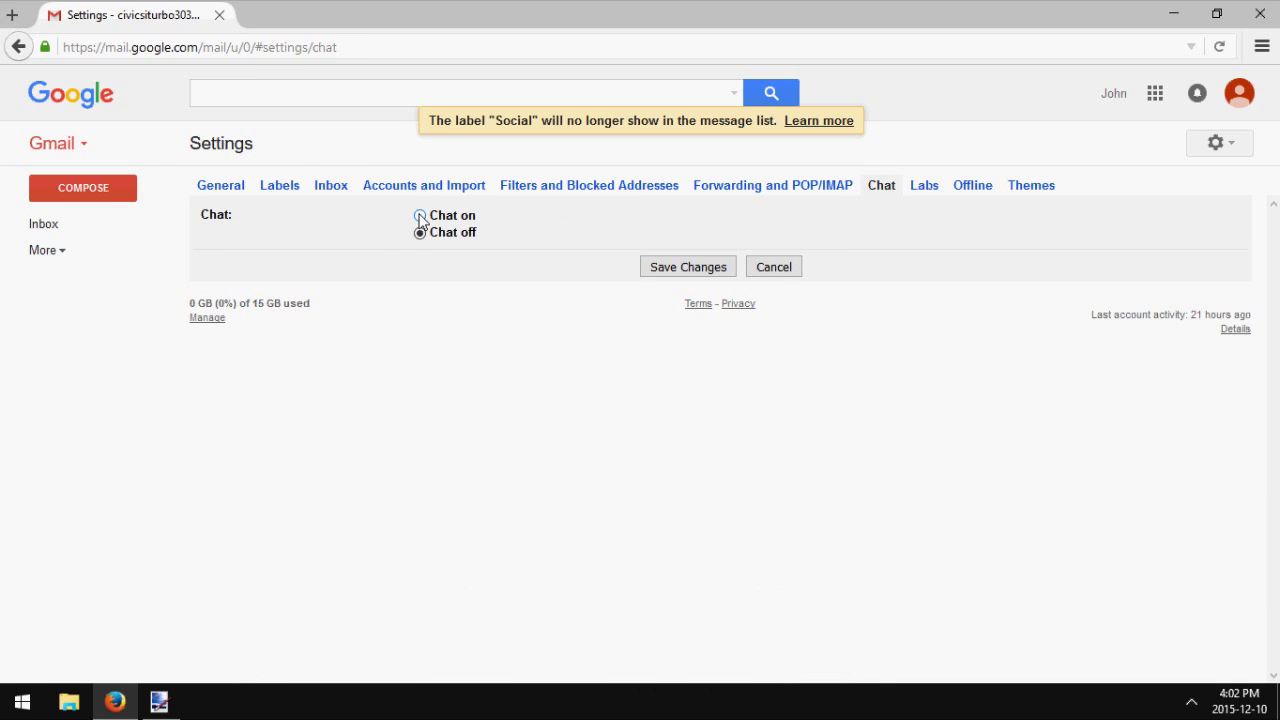
click(660, 268)
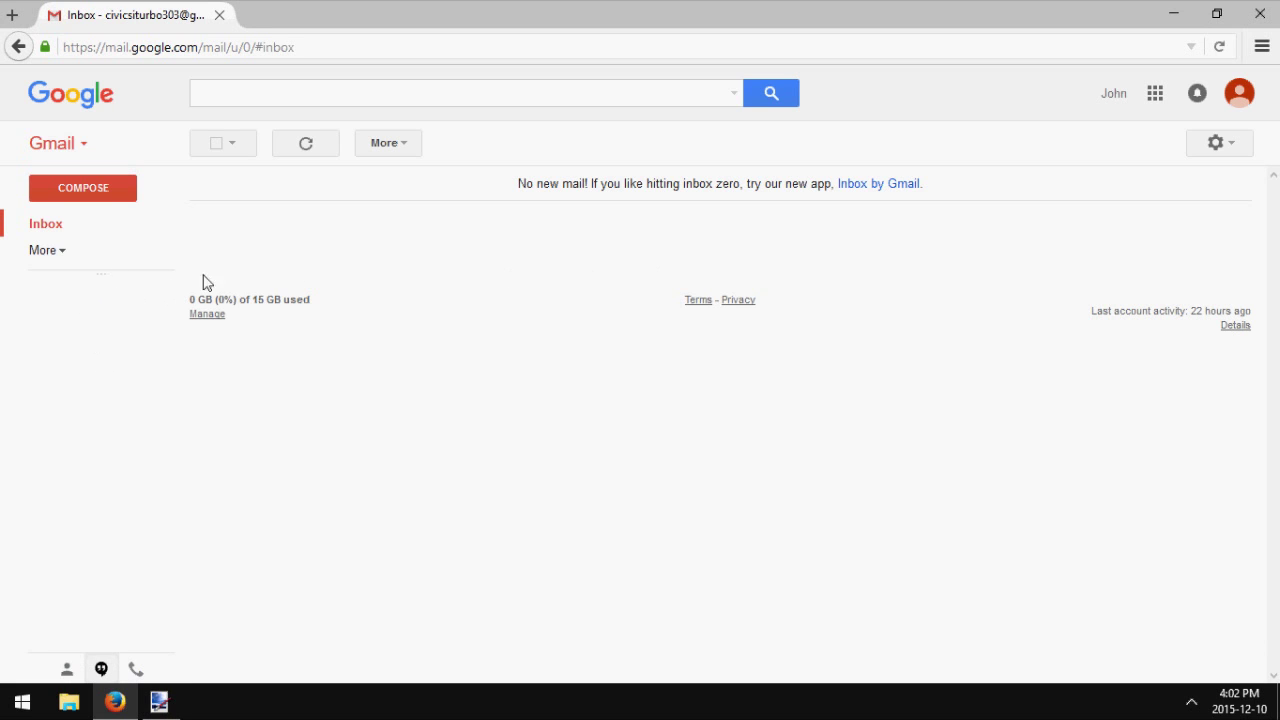
Step: Turn chat off in the Chat settings and save the changes
click(1237, 143)
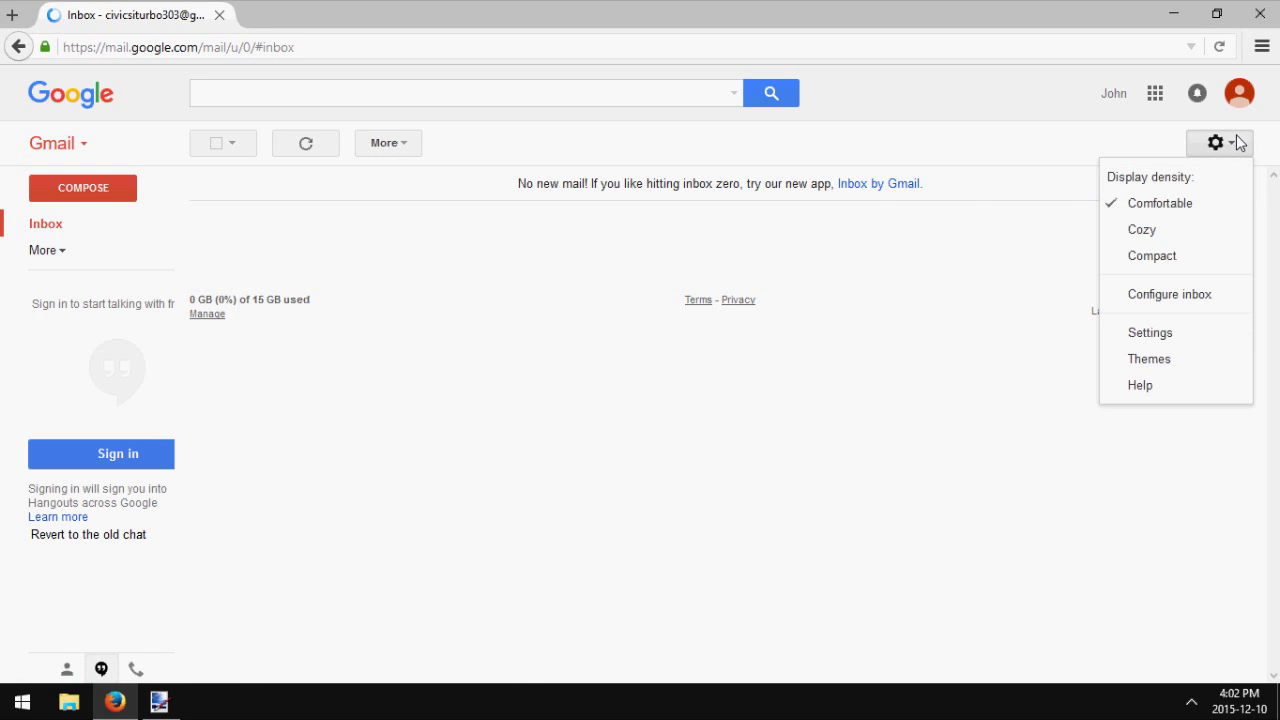
click(1158, 338)
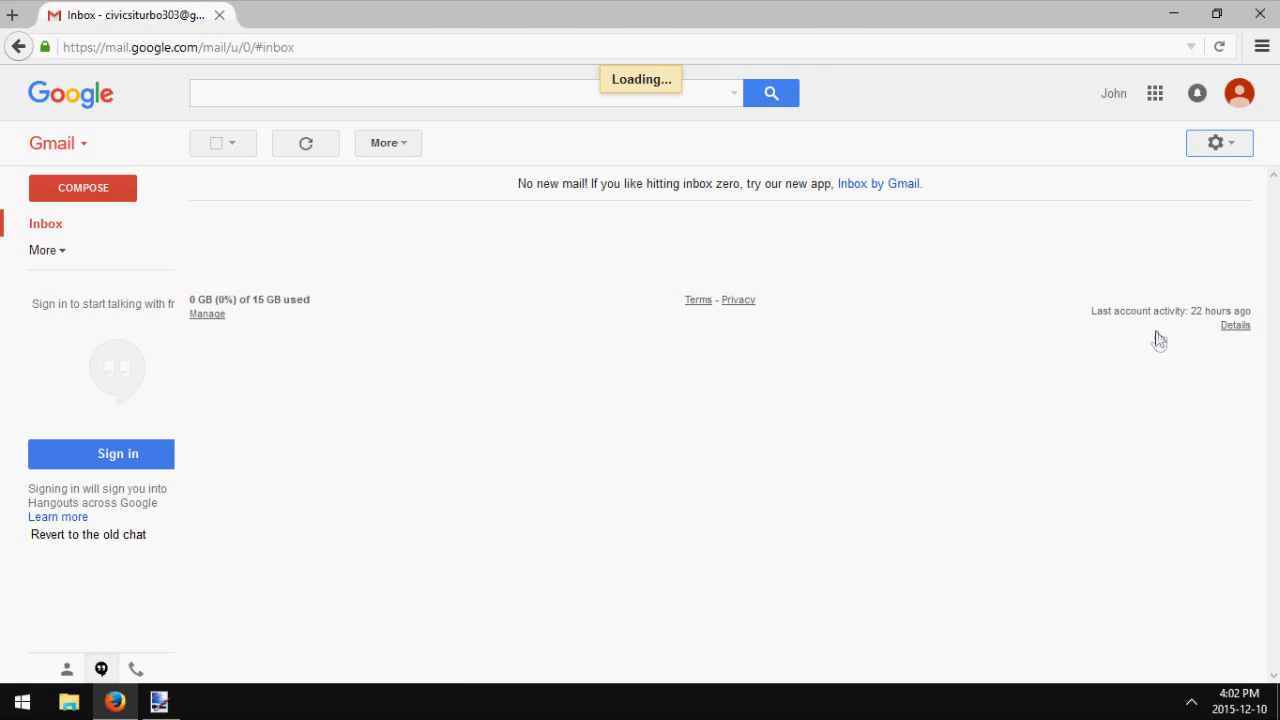
click(882, 192)
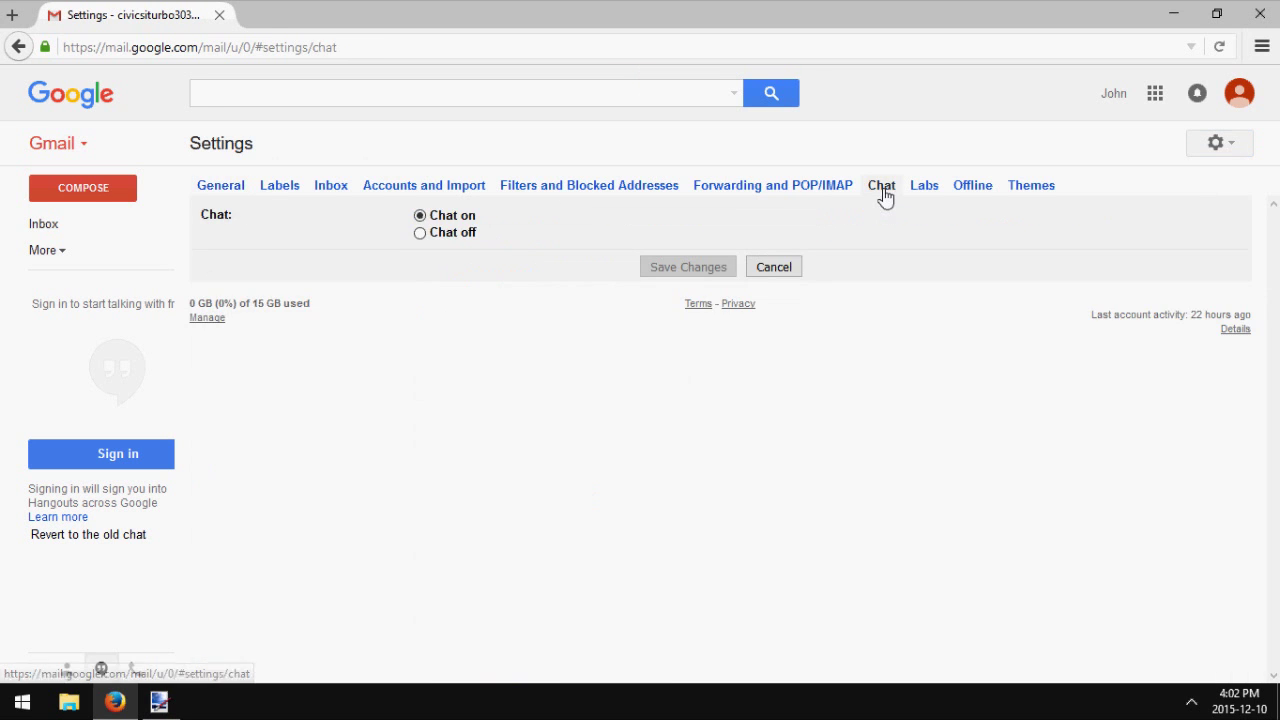
click(445, 236)
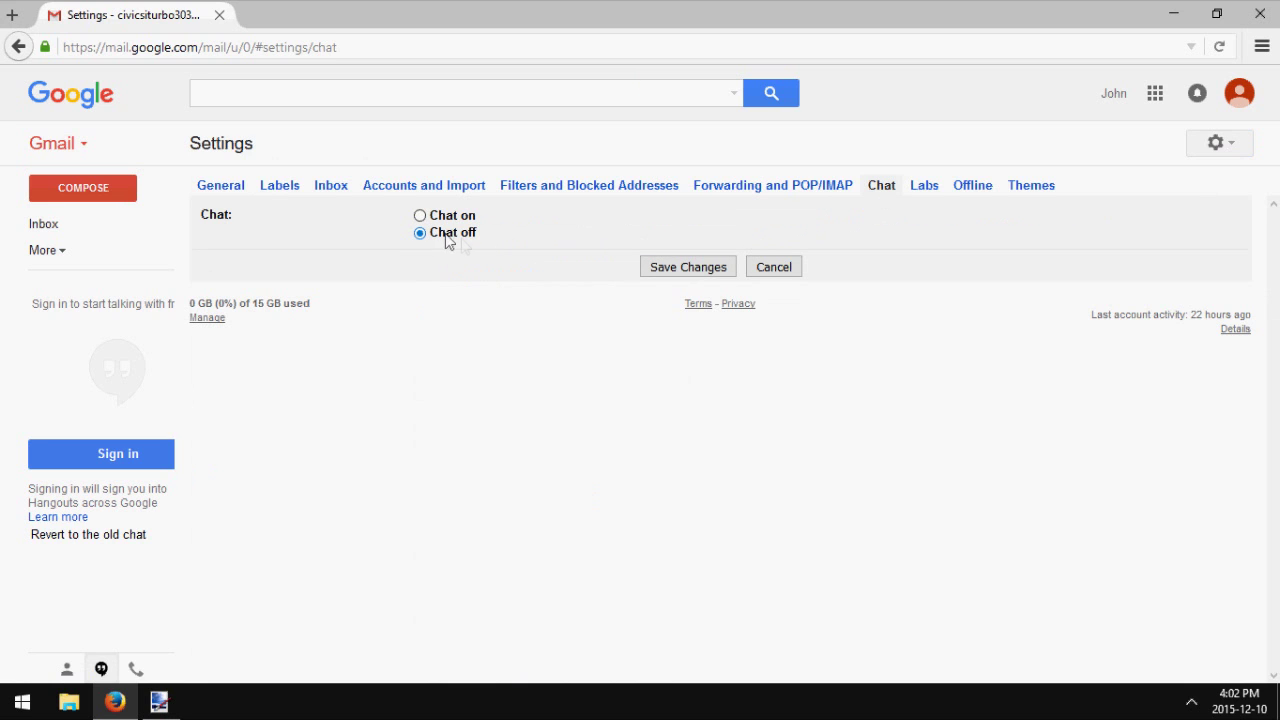
click(712, 268)
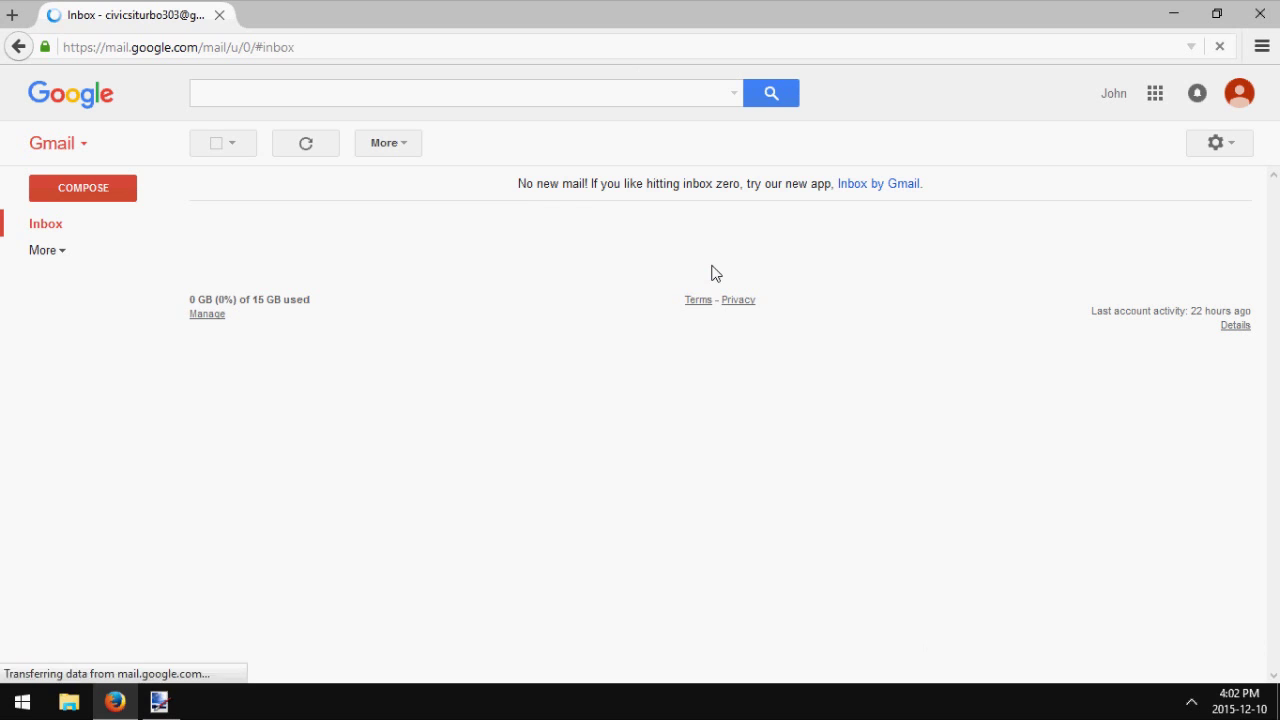
Step: Expand the sidebar label list to review the hidden labels and collapse it again
click(75, 255)
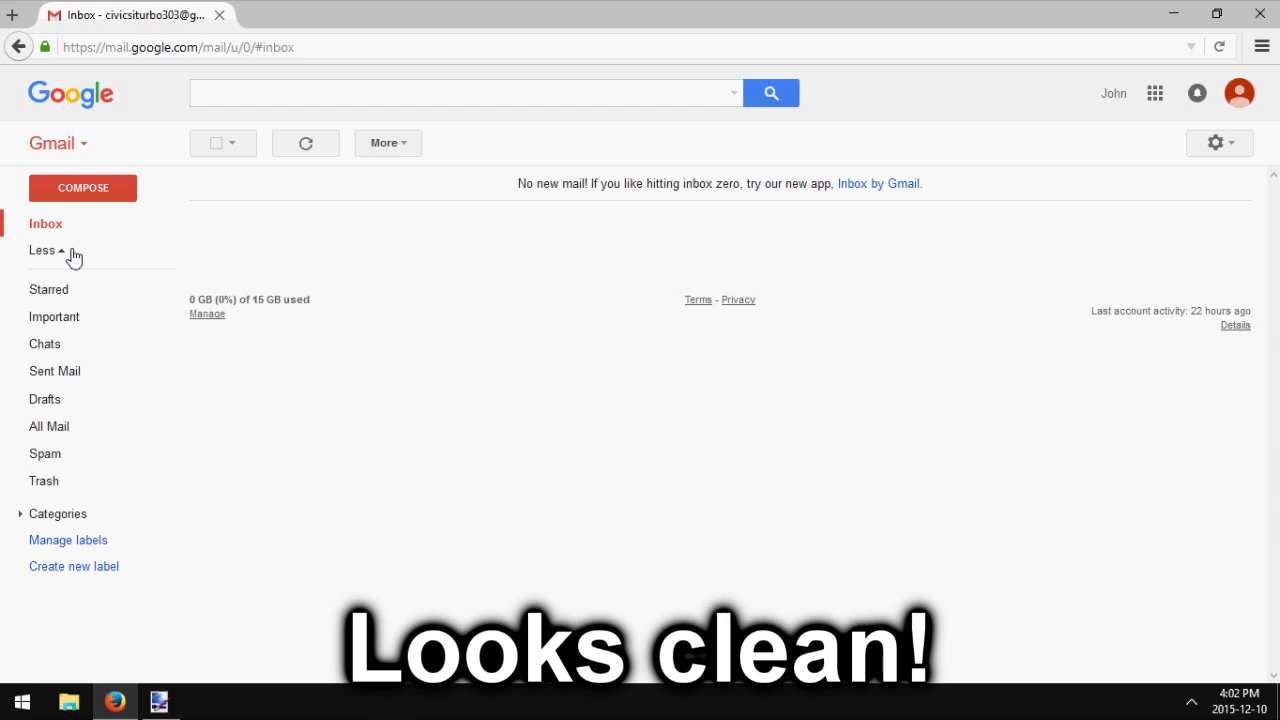
click(73, 254)
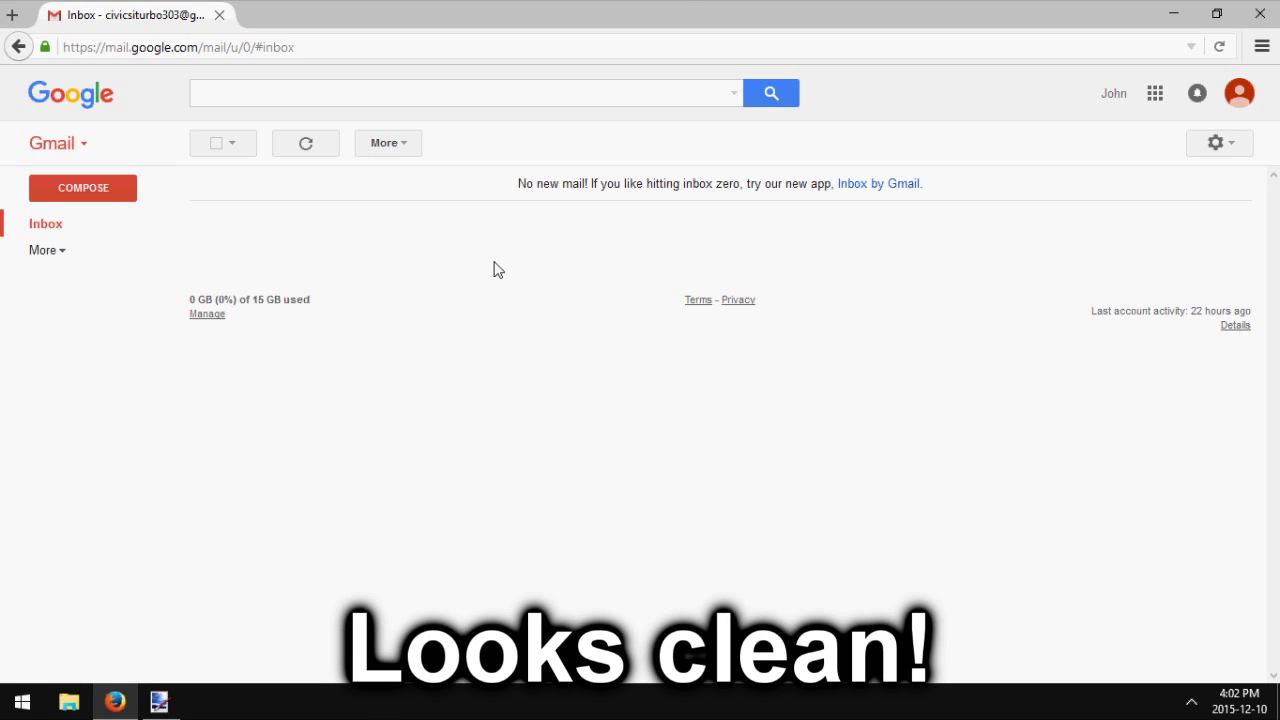